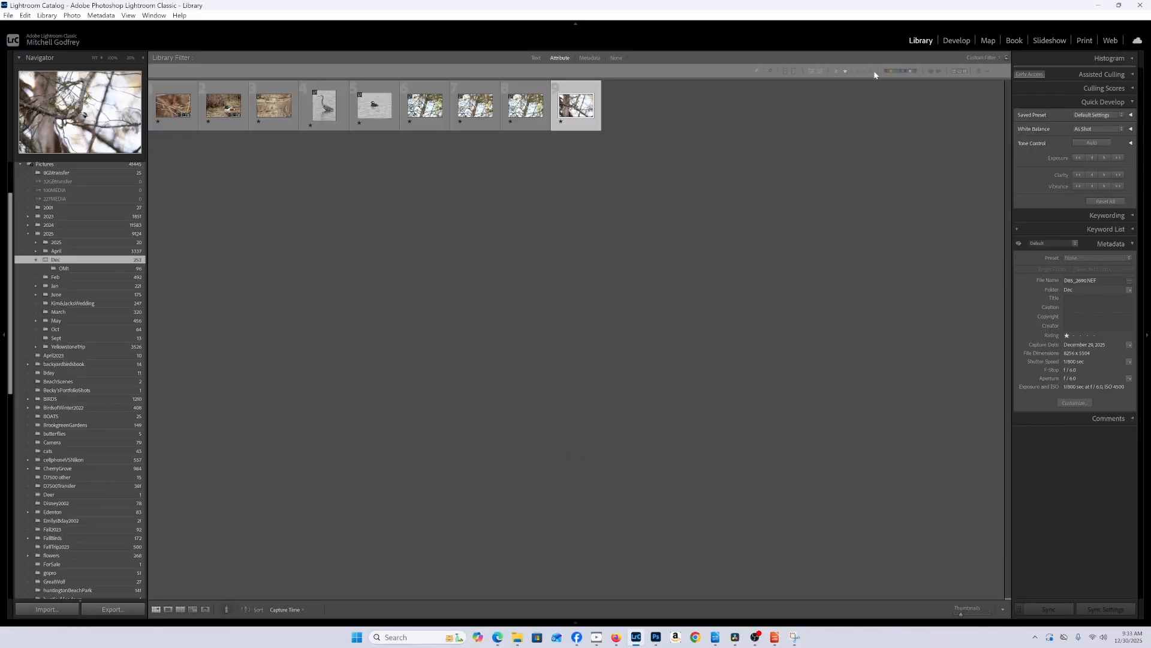
Browse the filtered photos at large size up to the chickadee shot D85_2690.NEF and open it in the Develop module
{"action": "double_click", "coordinate": [171, 111]}
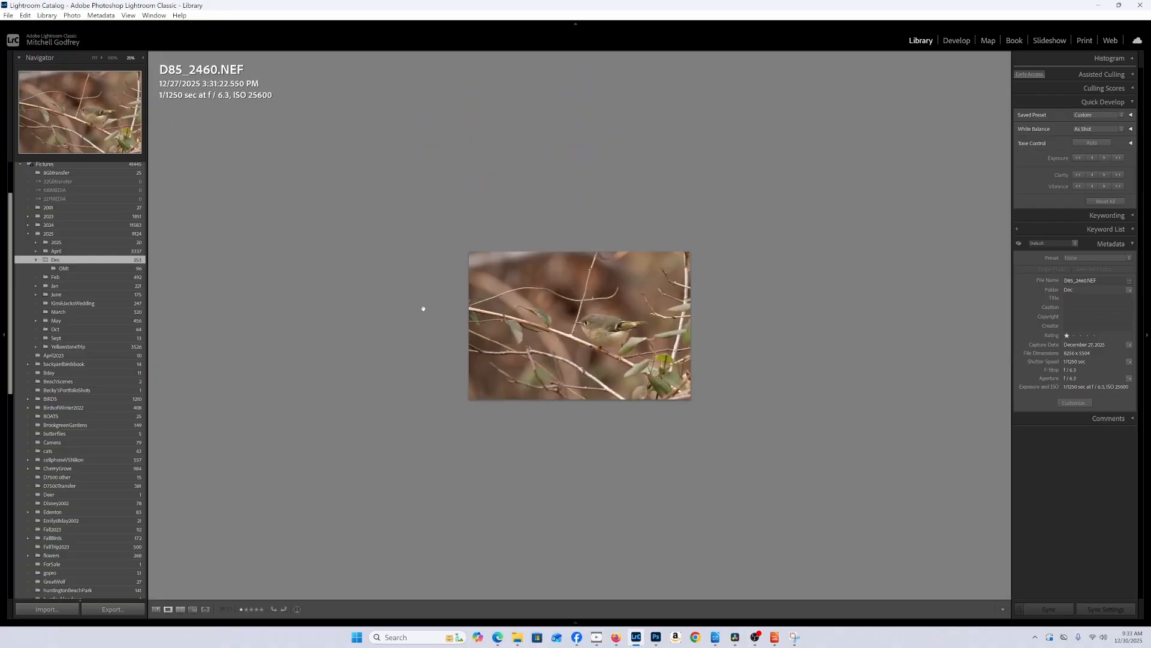
{"action": "key", "text": "Right"}
{"action": "key", "text": "Right"}
{"action": "key", "text": "Right"}
{"action": "key", "text": "Right"}
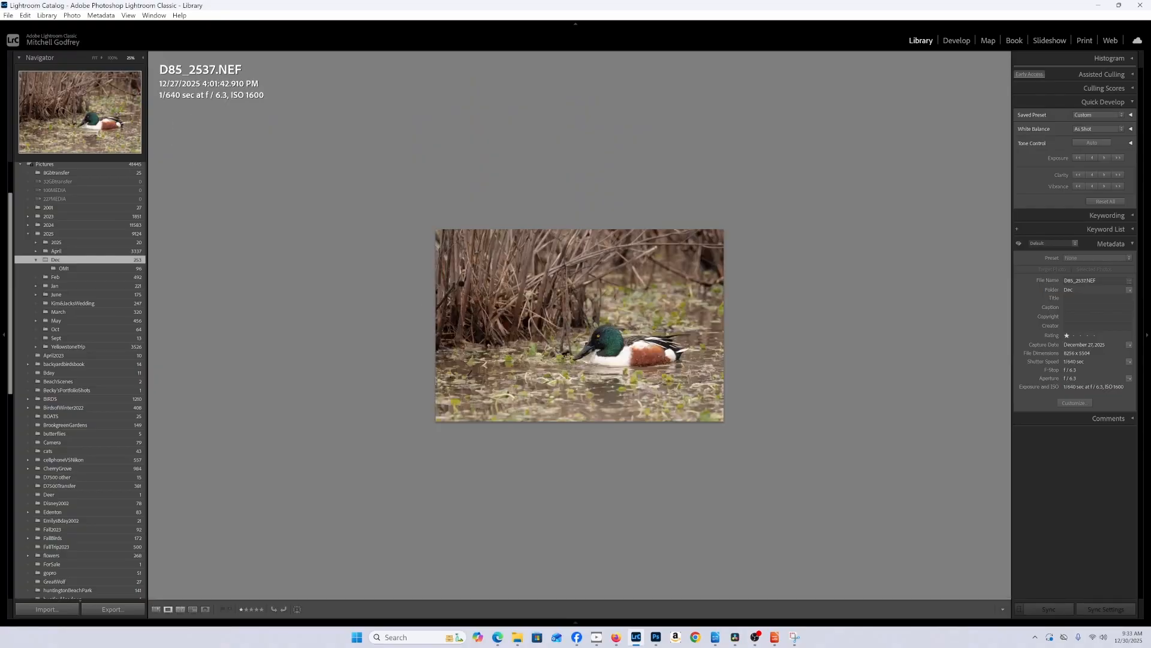
{"action": "key", "text": "Right"}
{"action": "key", "text": "Right"}
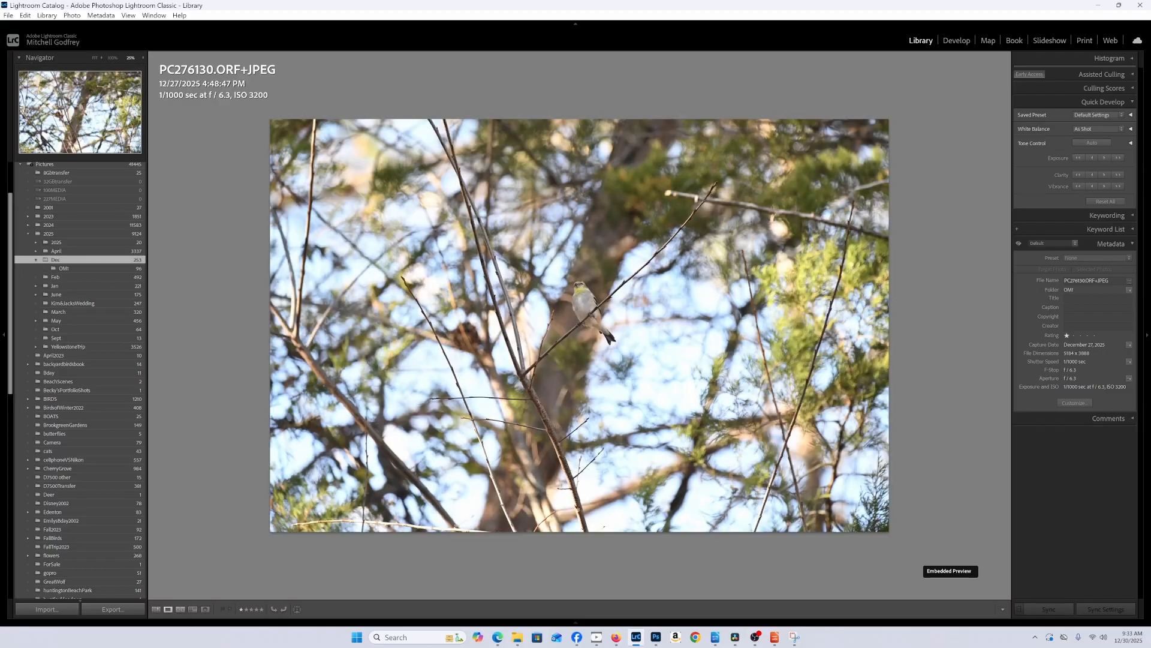
{"action": "key", "text": "Right"}
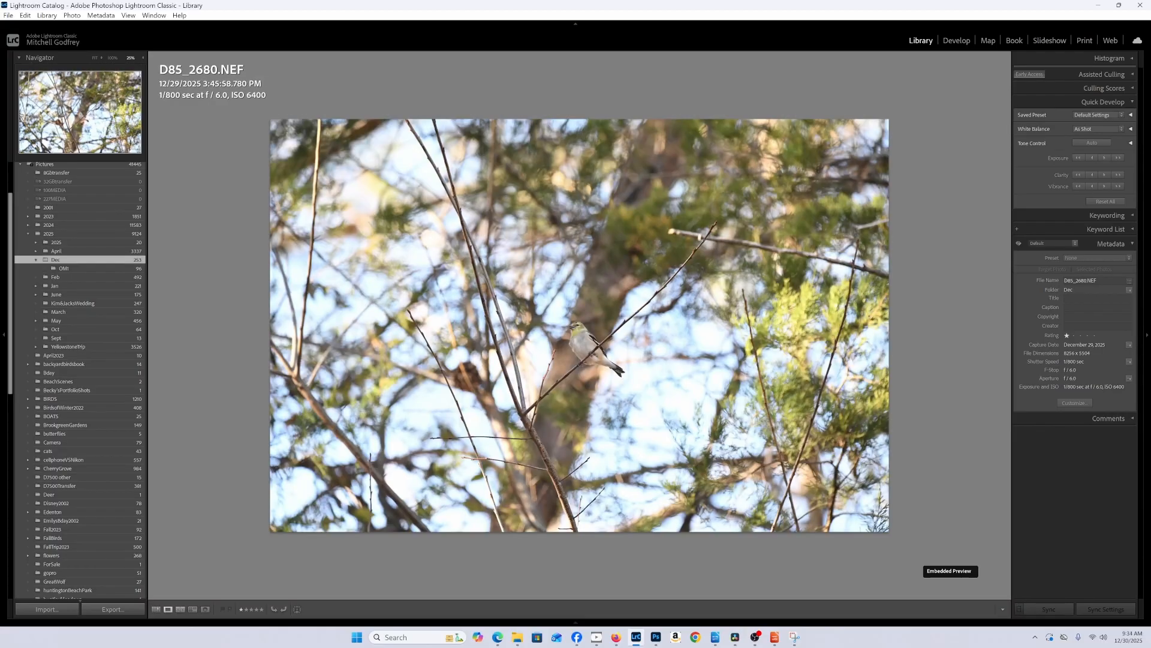
{"action": "key", "text": "Right"}
{"action": "key", "text": "Right"}
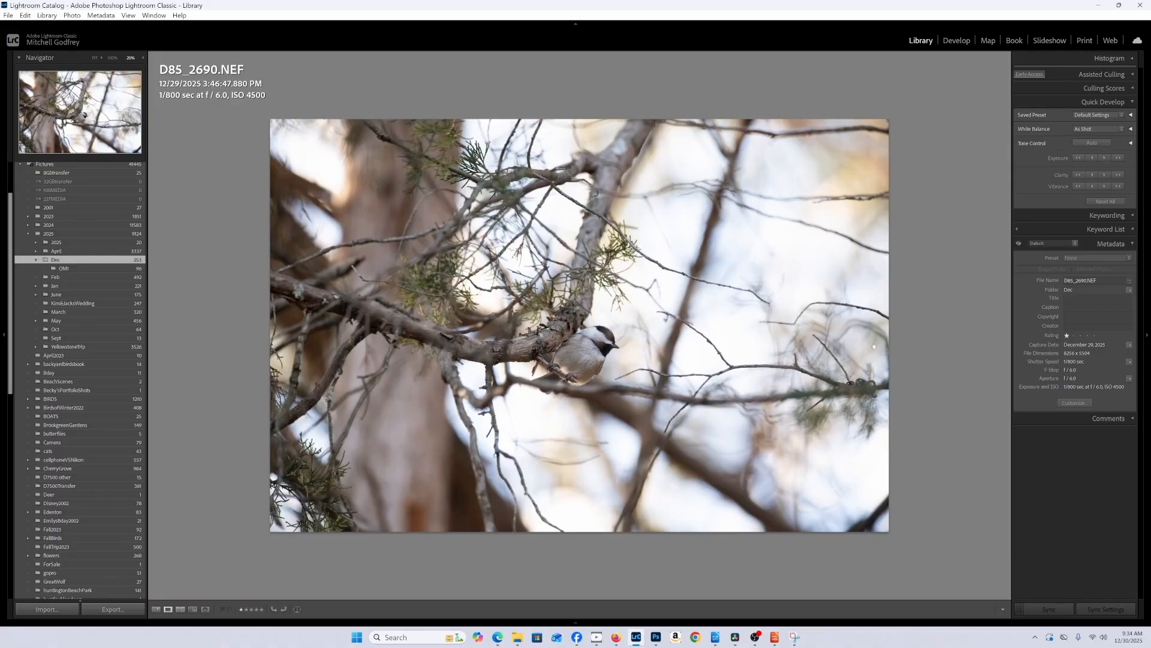
{"action": "left_click", "coordinate": [958, 41]}
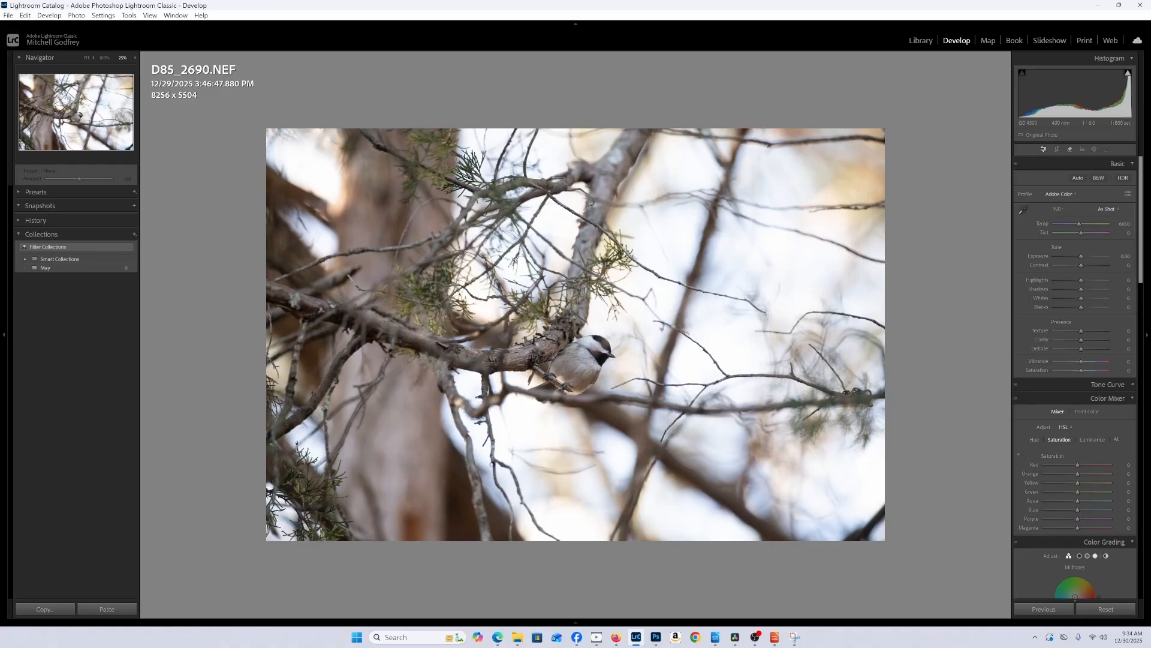
Examine the chickadee and the surrounding branches at several magnifications to judge the framing
{"action": "left_click", "coordinate": [774, 637]}
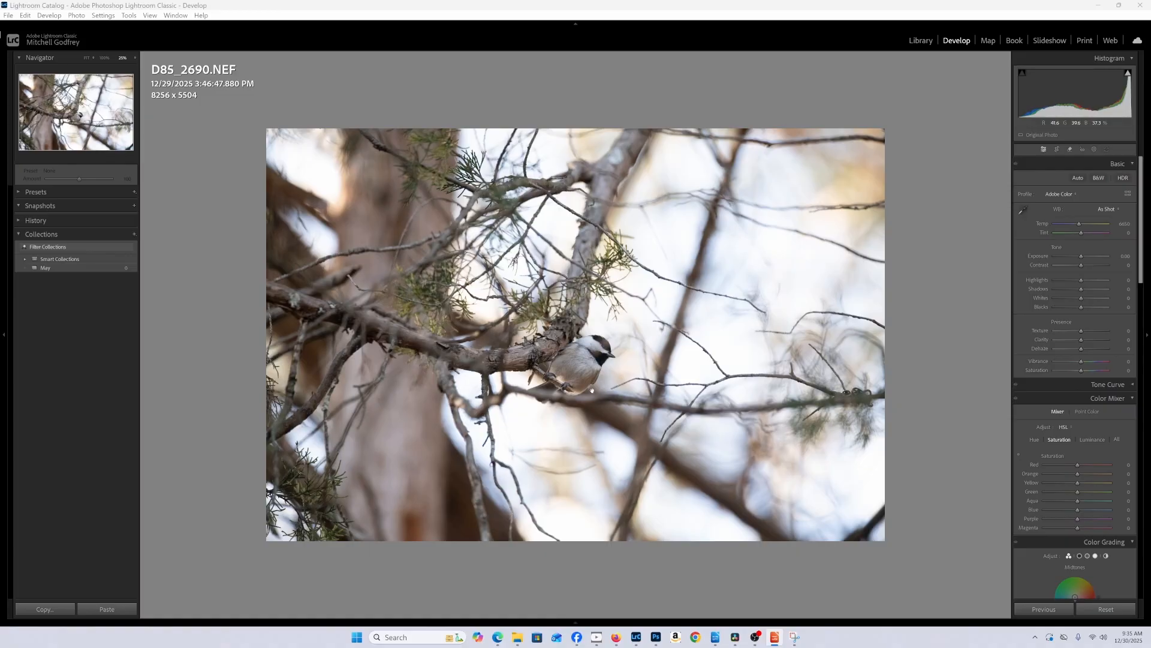
{"action": "key", "text": "ctrl+equal"}
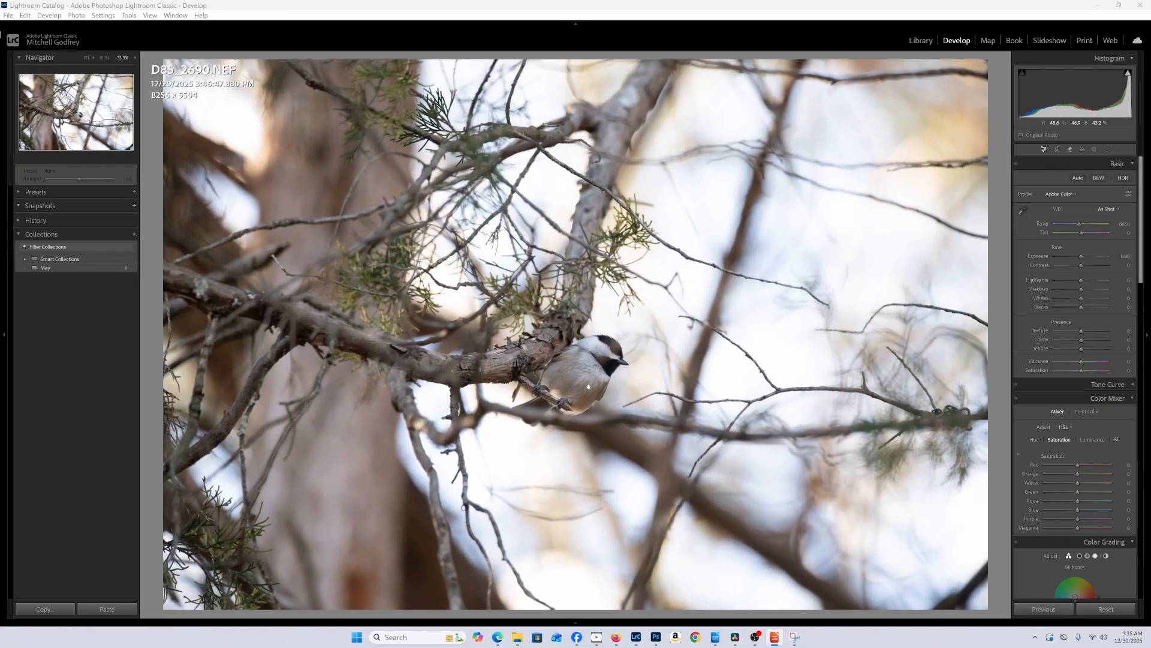
{"action": "scroll", "coordinate": [604, 383], "scroll_direction": "up", "scroll_amount": 2}
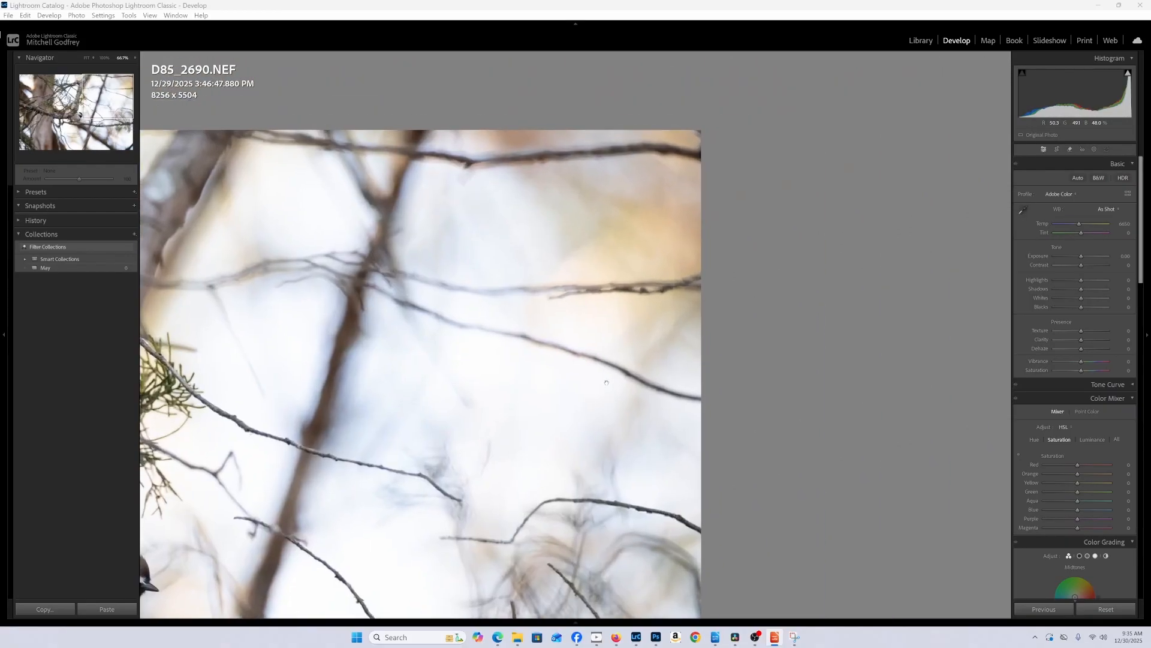
{"action": "scroll", "coordinate": [479, 391], "scroll_direction": "down", "scroll_amount": 1}
{"action": "left_click_drag", "start_coordinate": [479, 393], "coordinate": [844, 251]}
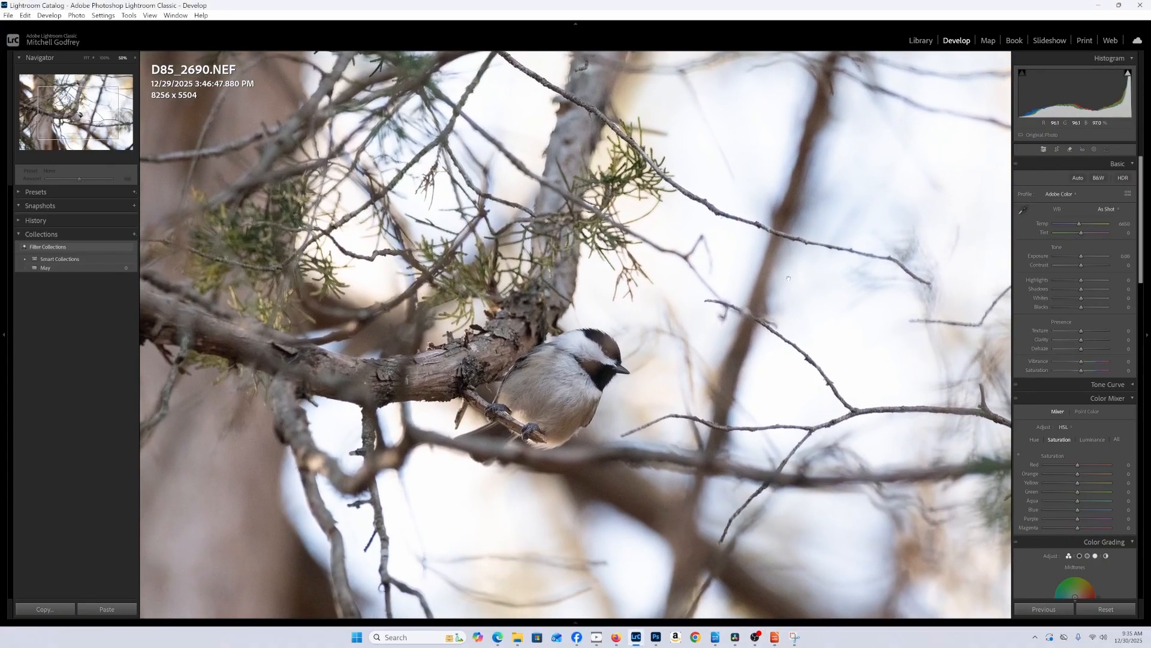
{"action": "scroll", "coordinate": [577, 388], "scroll_direction": "down", "scroll_amount": 1}
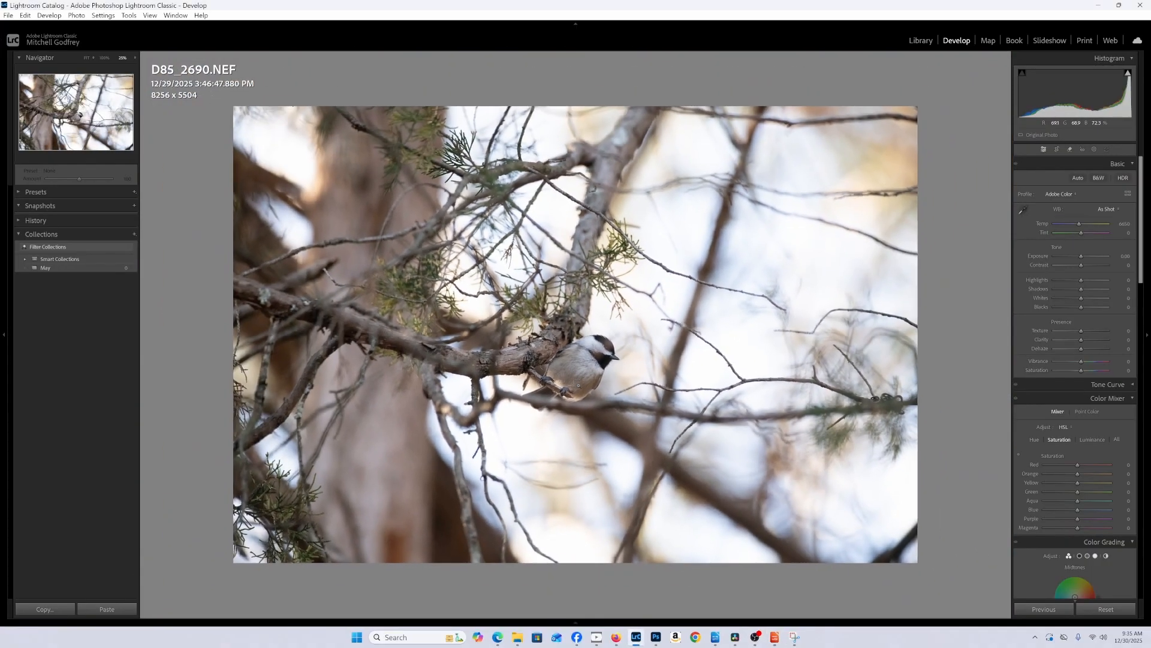
{"action": "scroll", "coordinate": [578, 385], "scroll_direction": "up", "scroll_amount": 2}
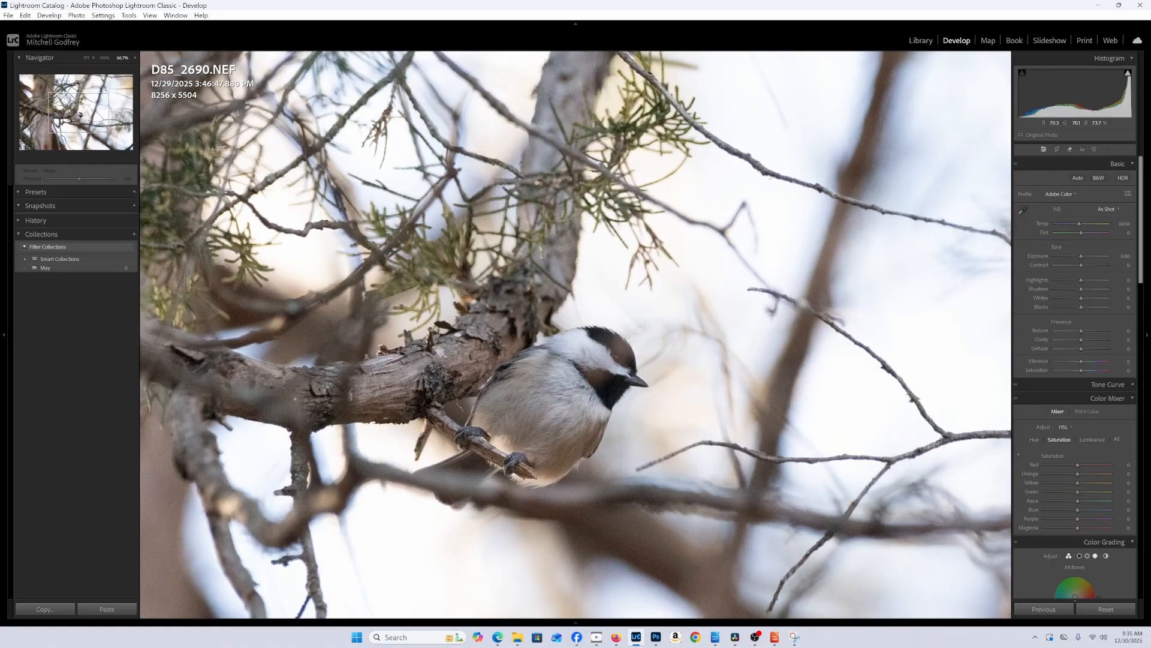
{"action": "scroll", "coordinate": [578, 384], "scroll_direction": "down", "scroll_amount": 3}
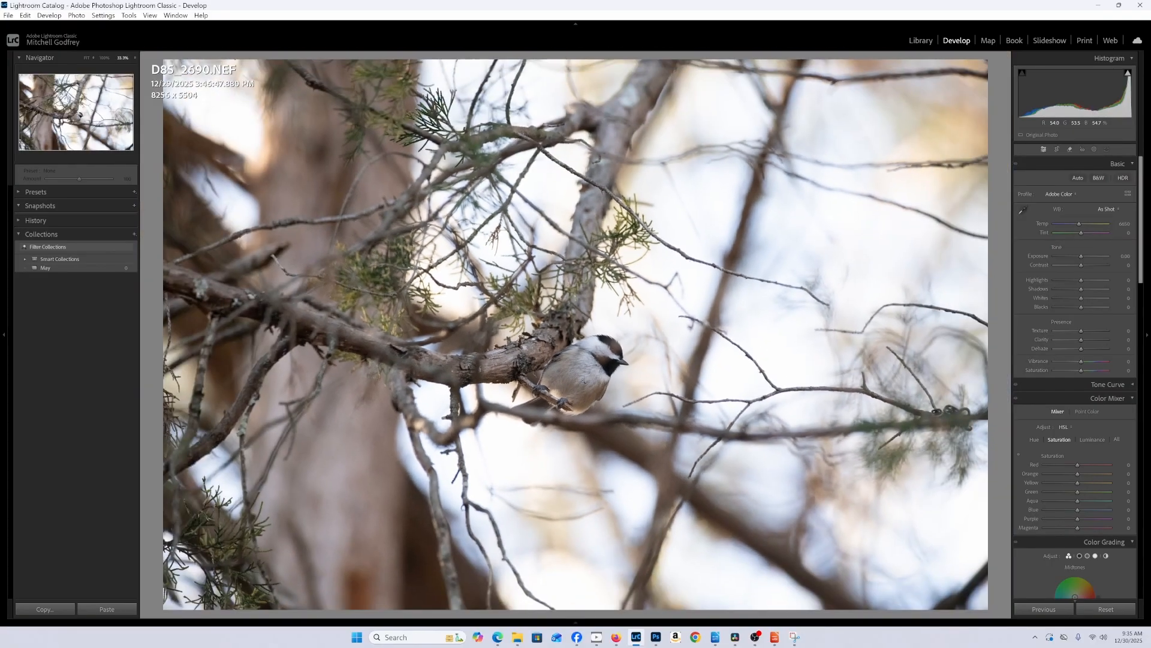
{"action": "scroll", "coordinate": [581, 378], "scroll_direction": "up", "scroll_amount": 2}
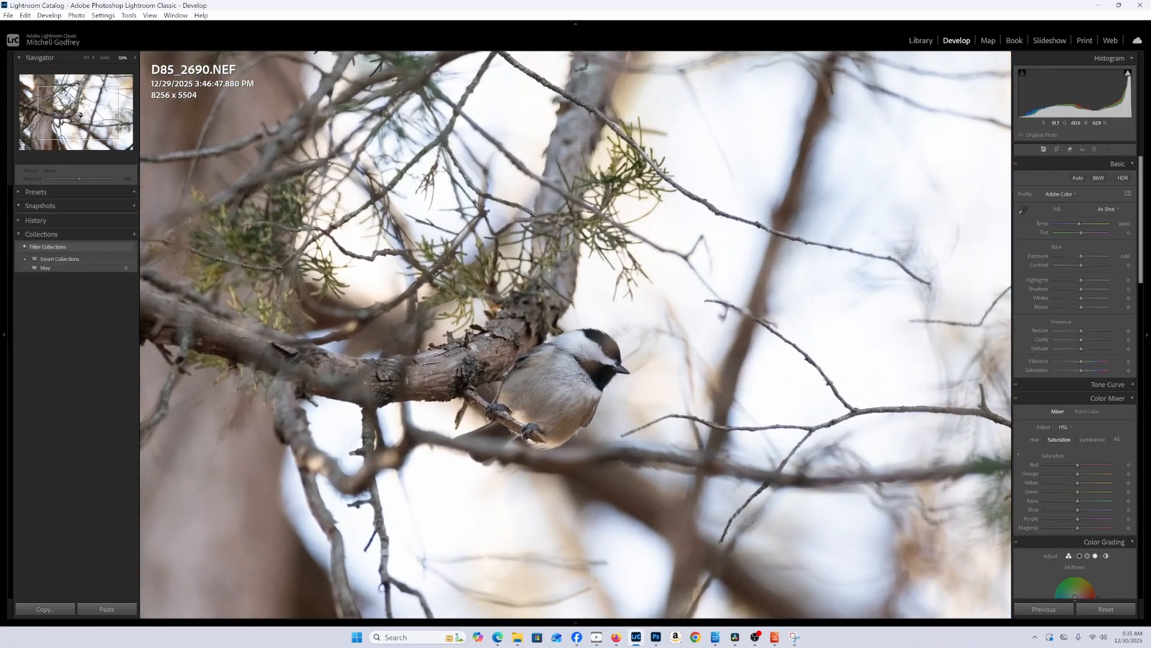
{"action": "scroll", "coordinate": [581, 378], "scroll_direction": "down", "scroll_amount": 1}
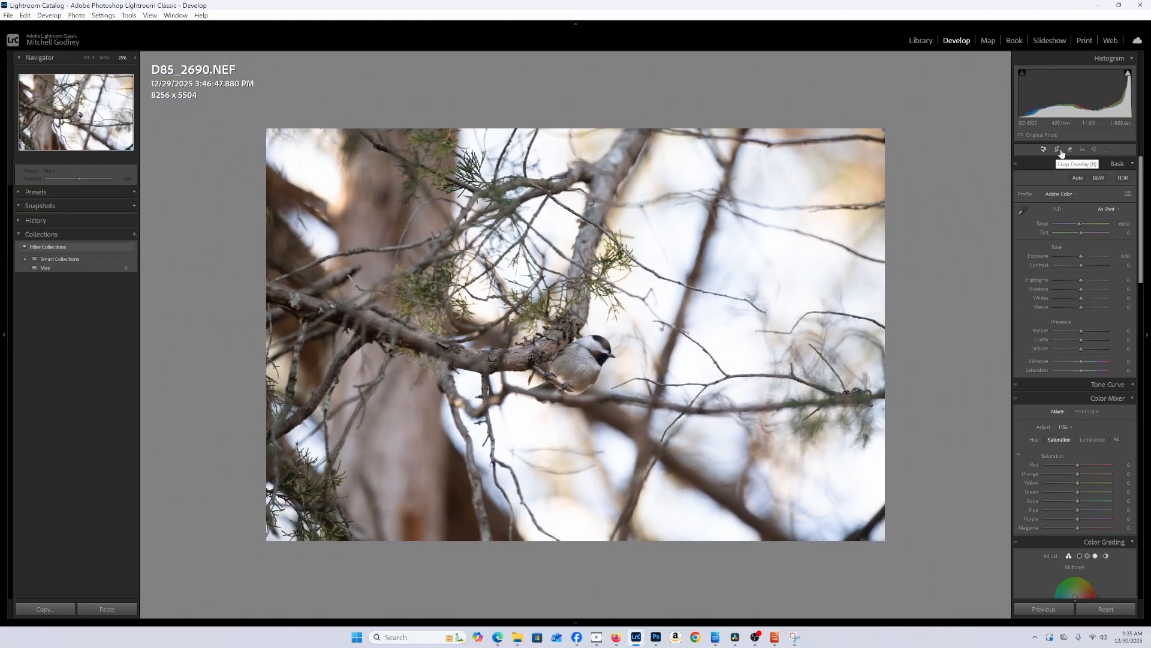
Crop the photo to a 4 x 5 / 8 x 10 aspect at about 3440 x 2752 pixels around the chickadee
{"action": "left_click", "coordinate": [1057, 150]}
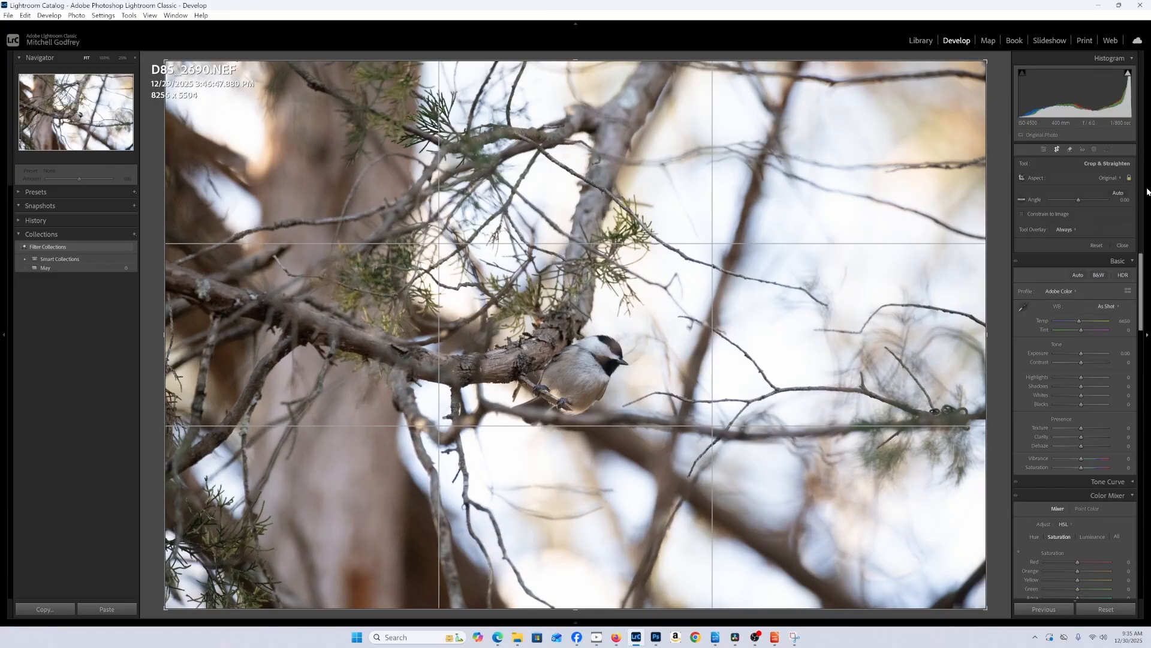
{"action": "left_click", "coordinate": [1116, 178]}
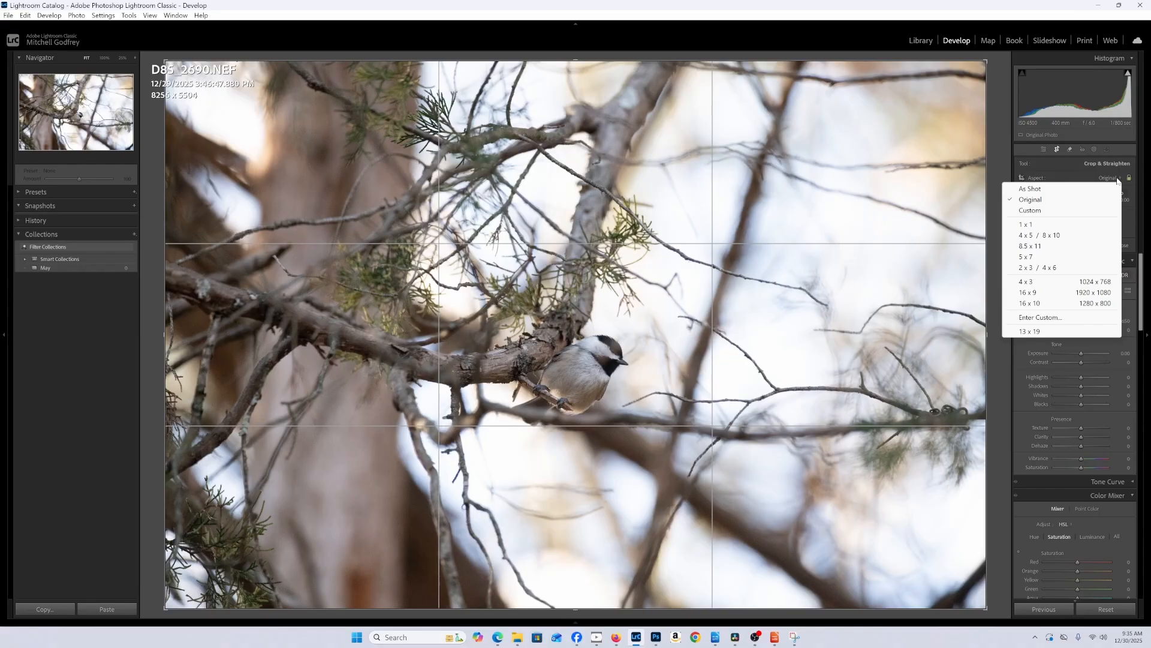
{"action": "left_click", "coordinate": [1049, 235]}
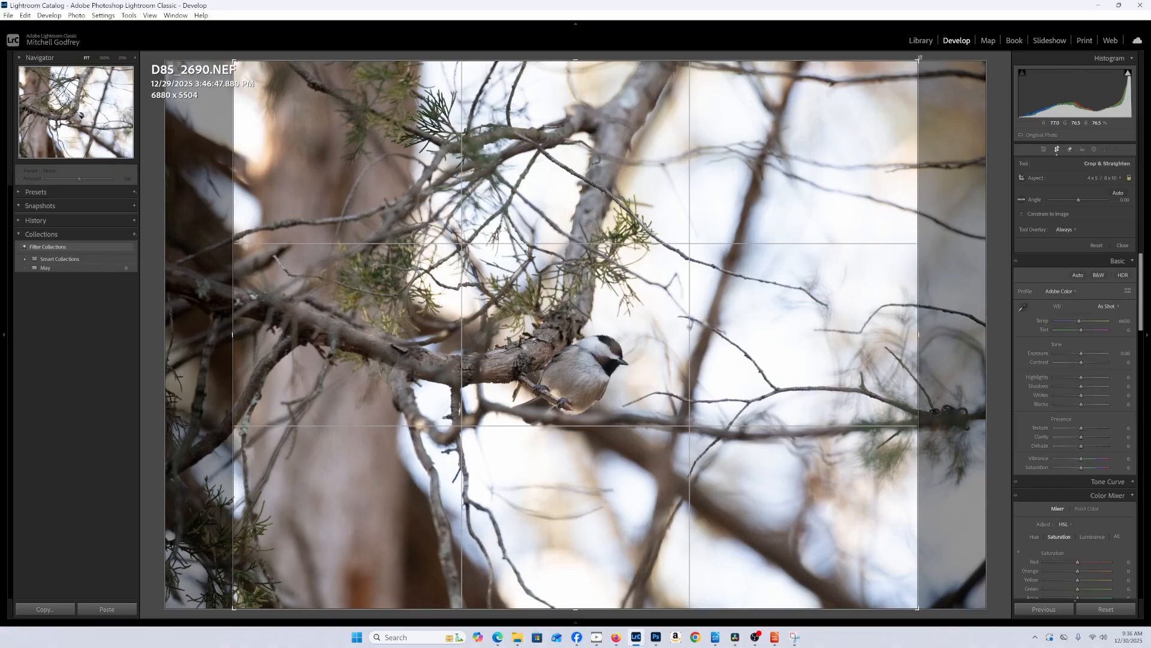
{"action": "left_click_drag", "start_coordinate": [916, 60], "coordinate": [745, 124]}
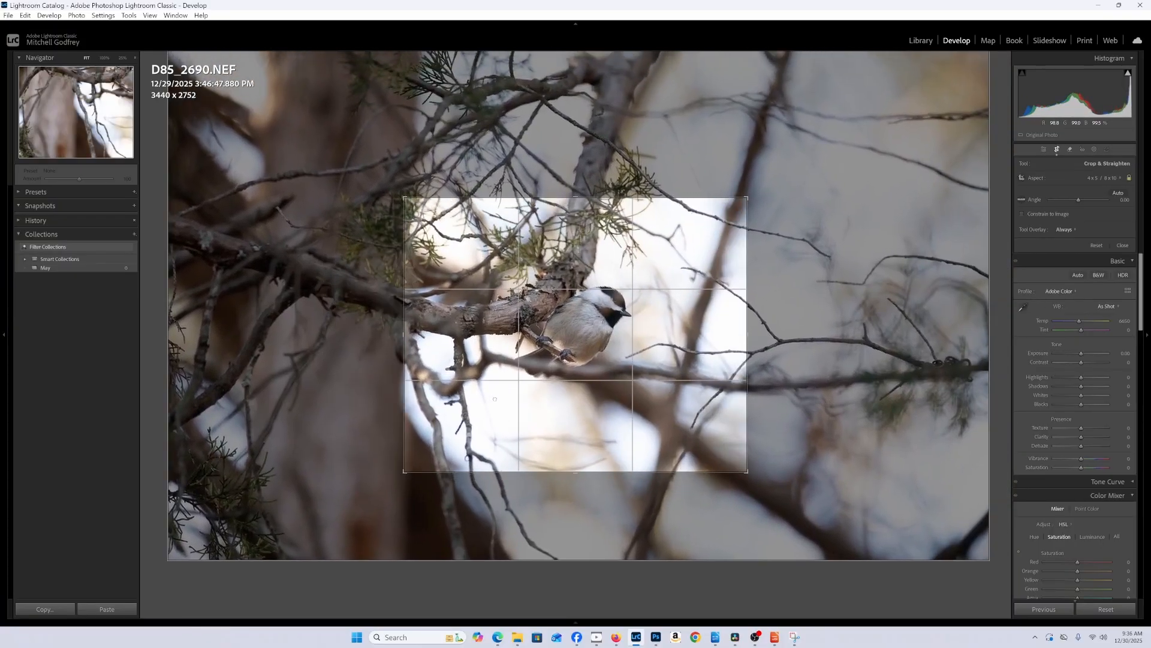
{"action": "left_click_drag", "start_coordinate": [494, 398], "coordinate": [524, 422]}
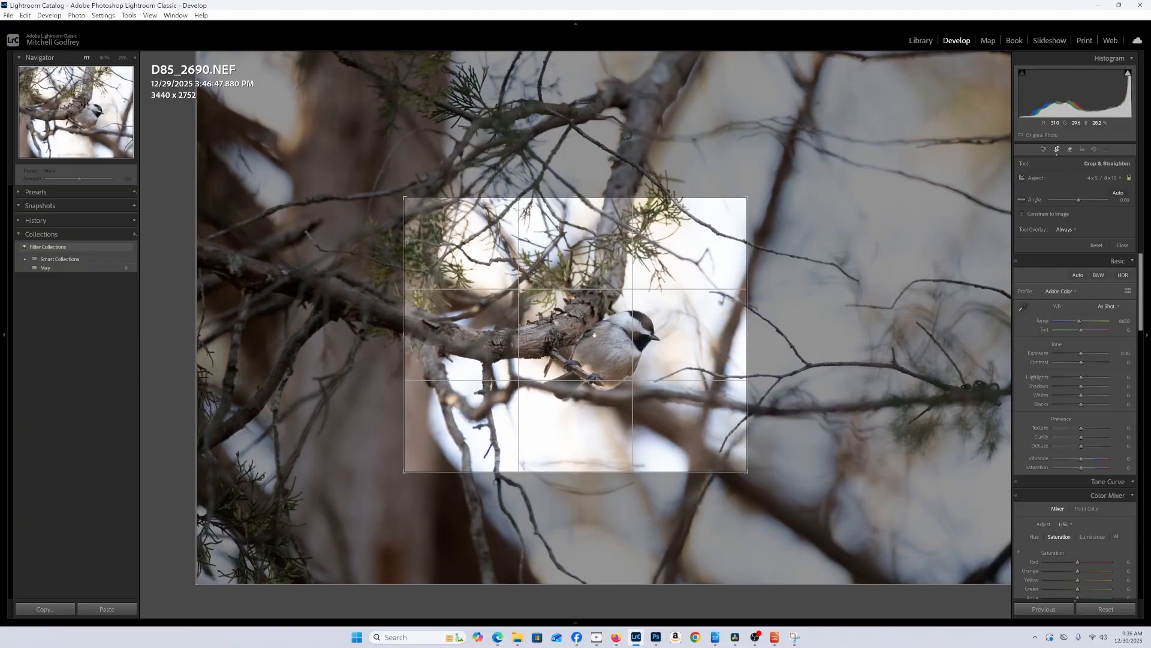
{"action": "left_click_drag", "start_coordinate": [611, 314], "coordinate": [595, 348]}
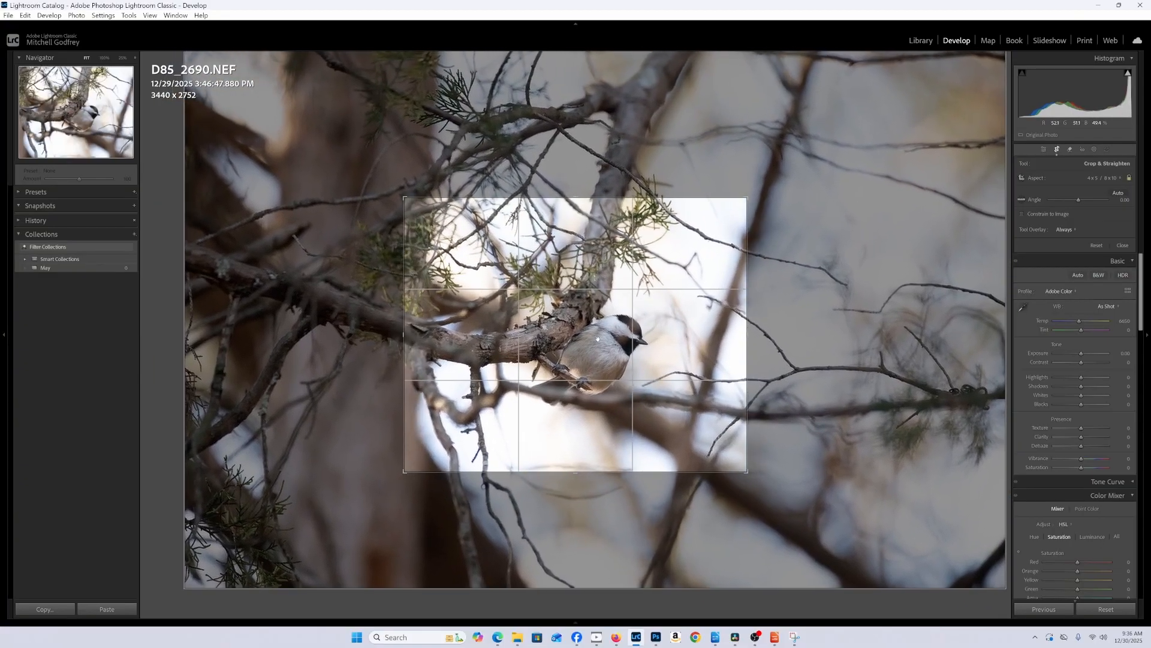
{"action": "key", "text": "Return"}
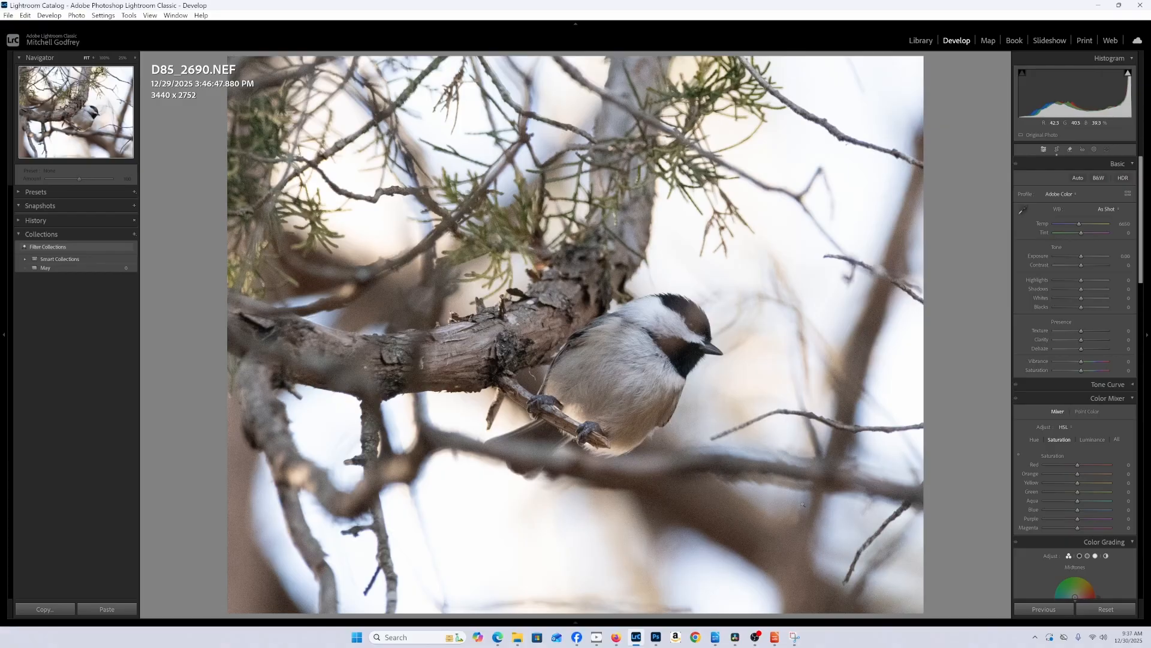
Apply Denoise to the cropped chickadee photo
{"action": "scroll", "coordinate": [1086, 409], "scroll_direction": "down", "scroll_amount": 5}
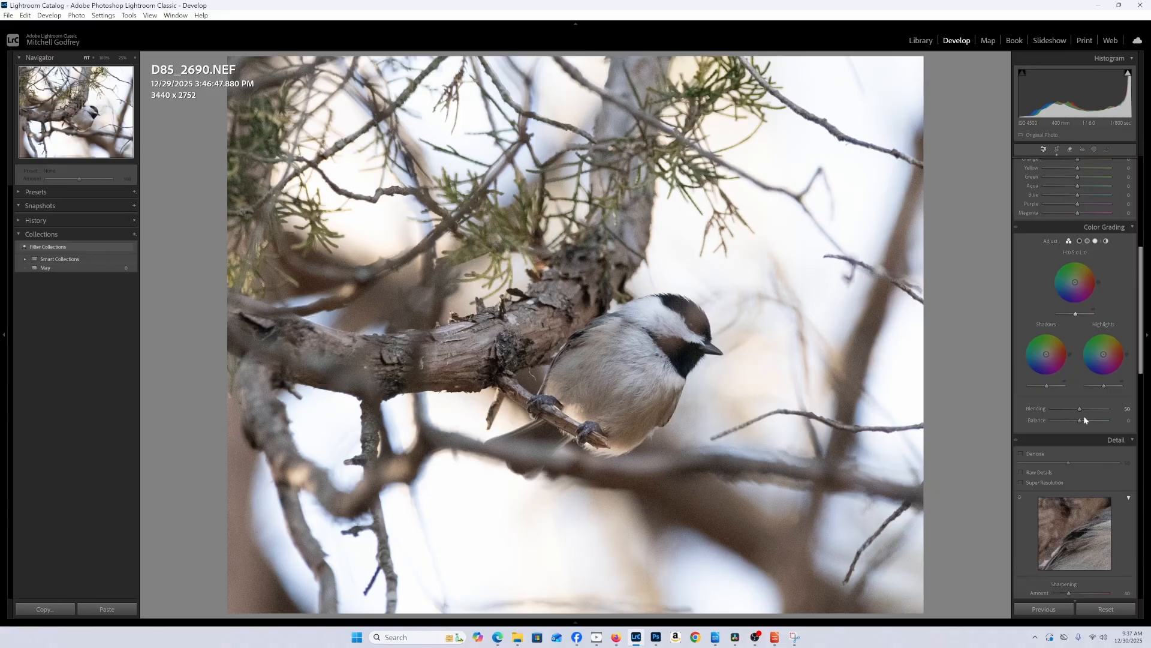
{"action": "scroll", "coordinate": [1084, 419], "scroll_direction": "down", "scroll_amount": 3}
{"action": "scroll", "coordinate": [1084, 419], "scroll_direction": "up", "scroll_amount": 2}
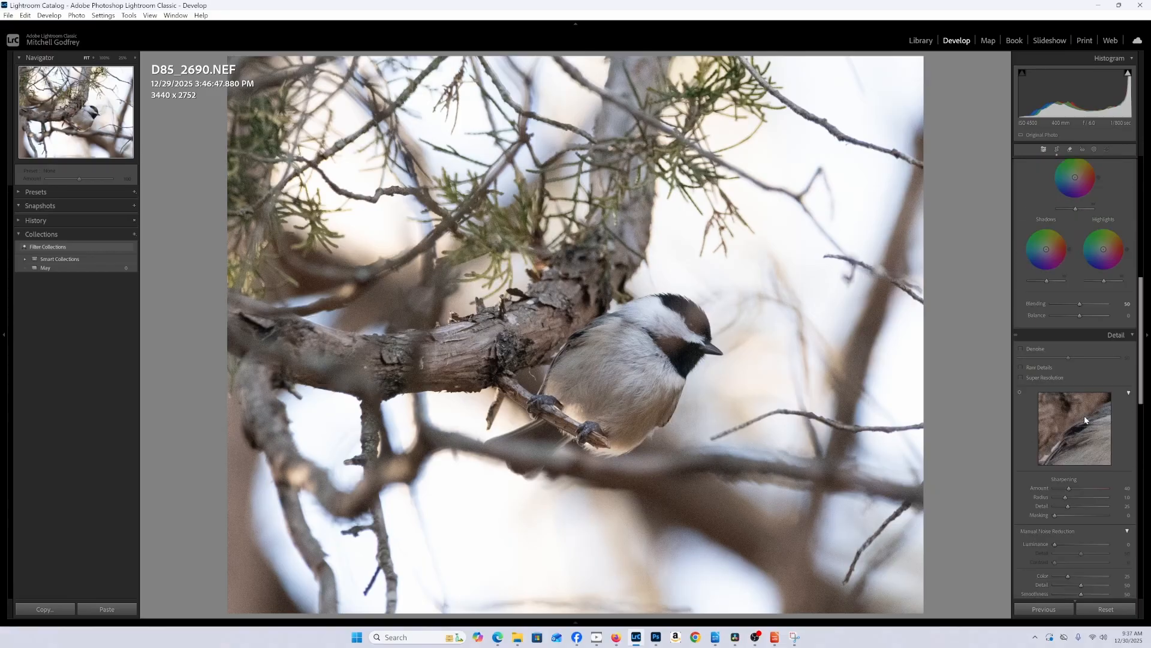
{"action": "left_click", "coordinate": [1021, 349]}
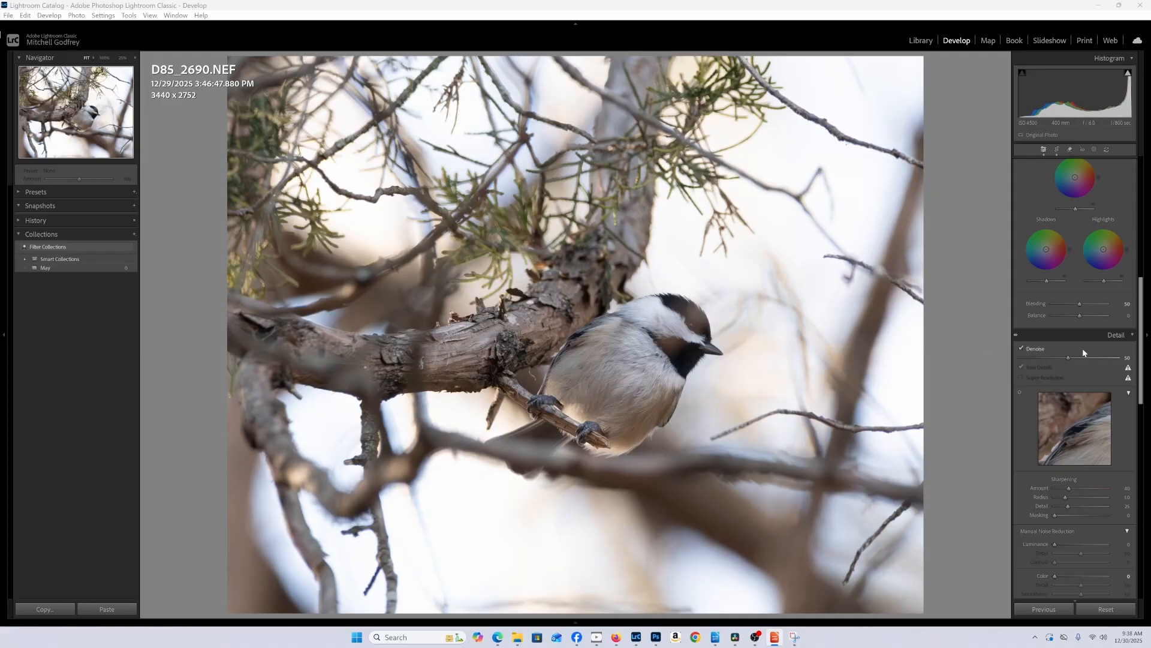
Create a subject mask and subtract the blurred trunk at the photo's lower left from it with a size 8 brush
{"action": "left_click", "coordinate": [1094, 151]}
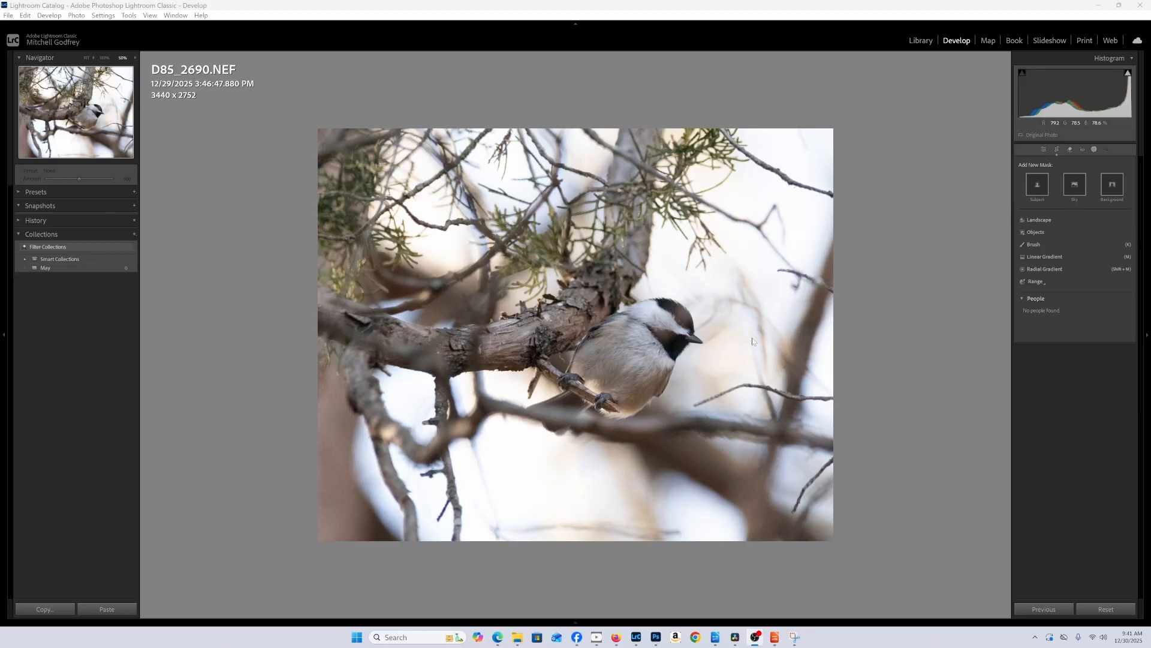
{"action": "left_click", "coordinate": [1038, 187]}
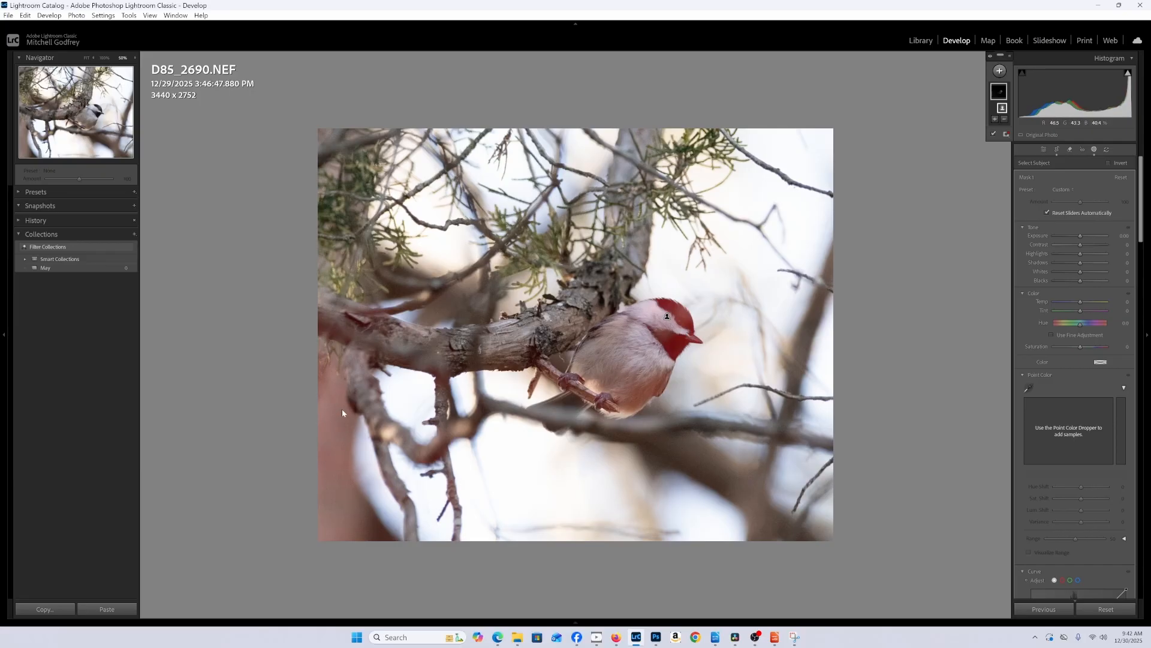
{"action": "left_click", "coordinate": [1004, 120]}
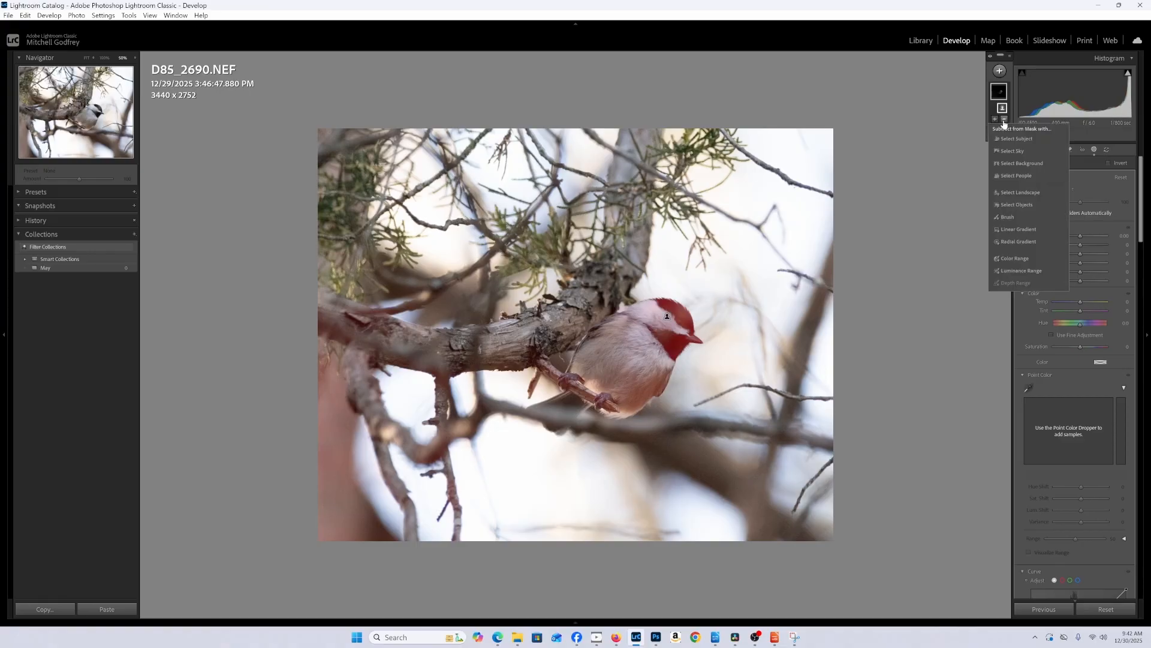
{"action": "left_click", "coordinate": [1012, 217]}
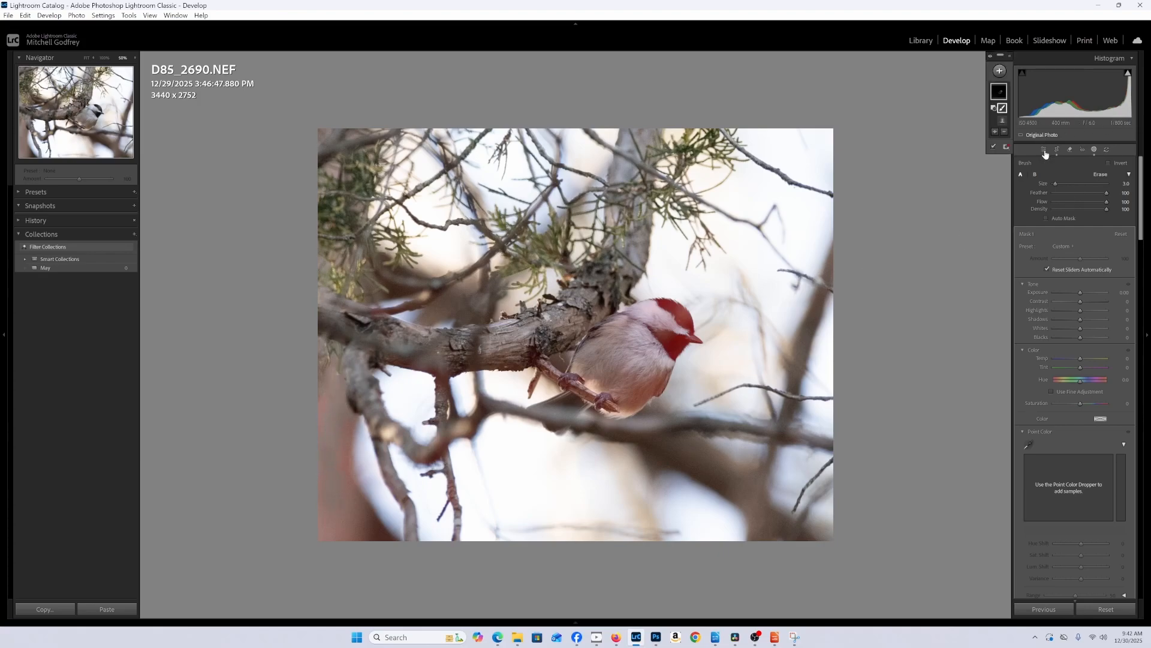
{"action": "left_click_drag", "start_coordinate": [1054, 185], "coordinate": [1059, 181]}
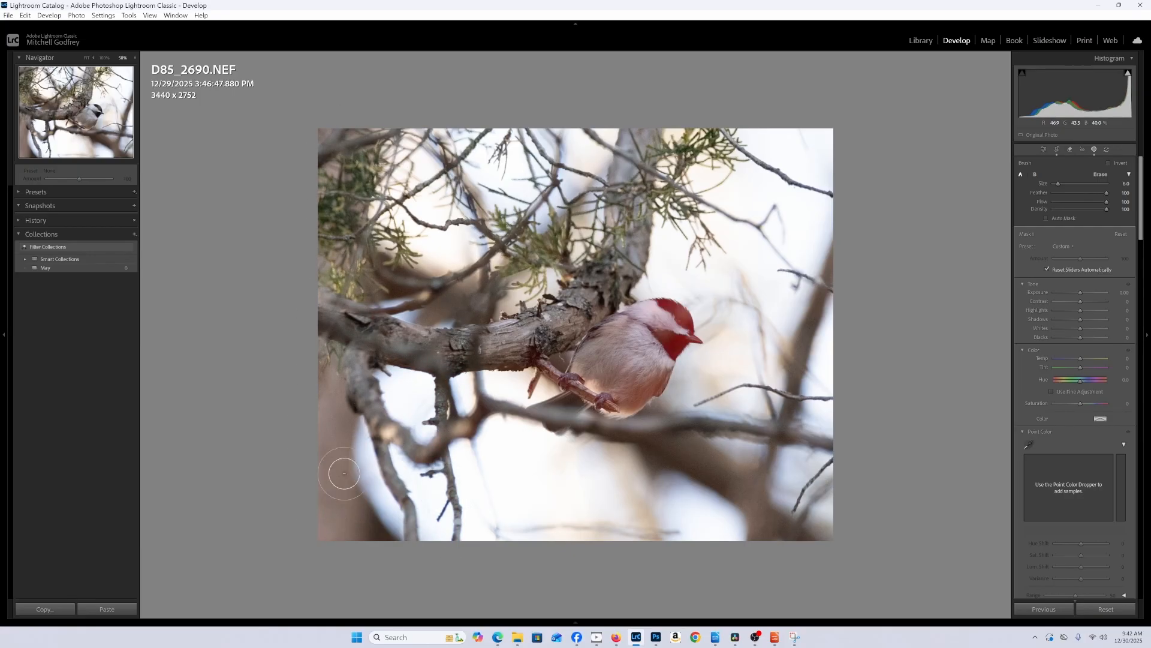
{"action": "left_click_drag", "start_coordinate": [373, 527], "coordinate": [379, 524]}
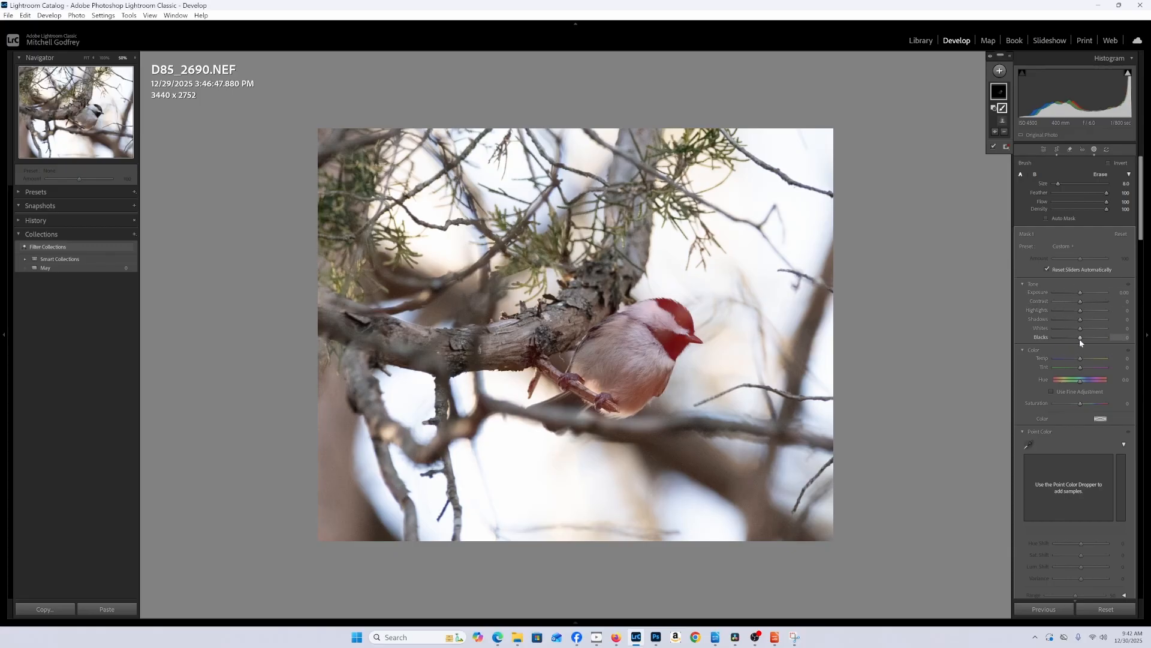
Set the subject mask's Whites to 20 and Blacks to -20
{"action": "left_click_drag", "start_coordinate": [1080, 329], "coordinate": [1082, 330]}
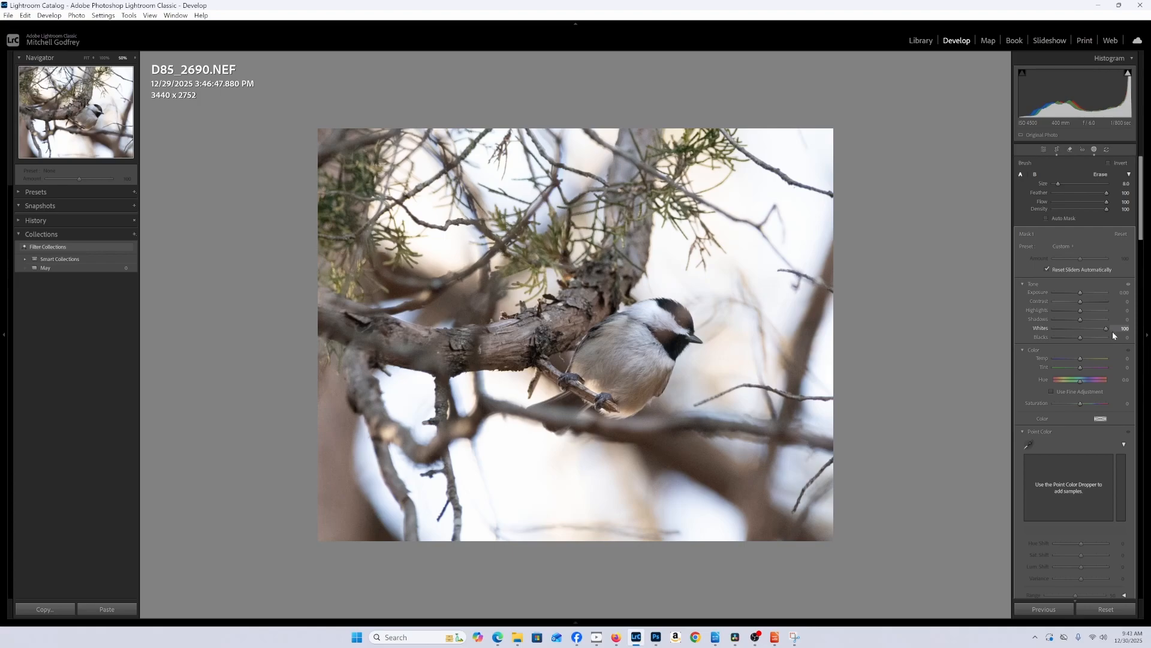
{"action": "mouse_move", "coordinate": [1097, 336]}
{"action": "left_mouse_down"}
{"action": "mouse_move", "coordinate": [1079, 336]}
{"action": "mouse_move", "coordinate": [1139, 337]}
{"action": "mouse_move", "coordinate": [1018, 341]}
{"action": "mouse_move", "coordinate": [1085, 337]}
{"action": "left_mouse_up"}
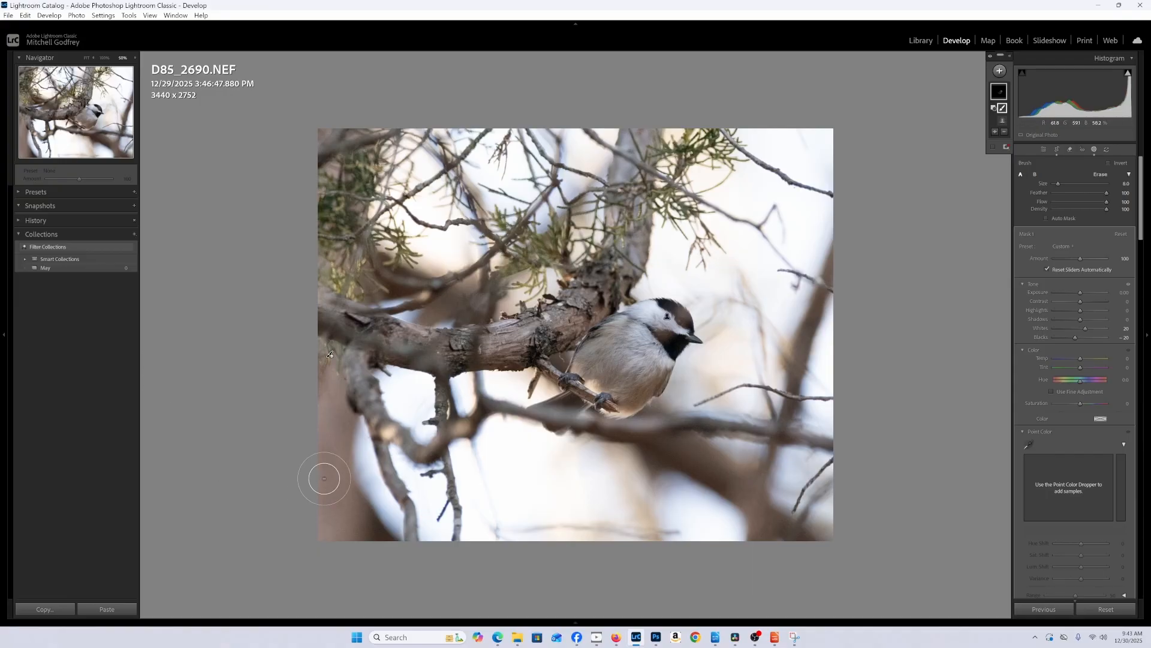
{"action": "left_click", "coordinate": [775, 637]}
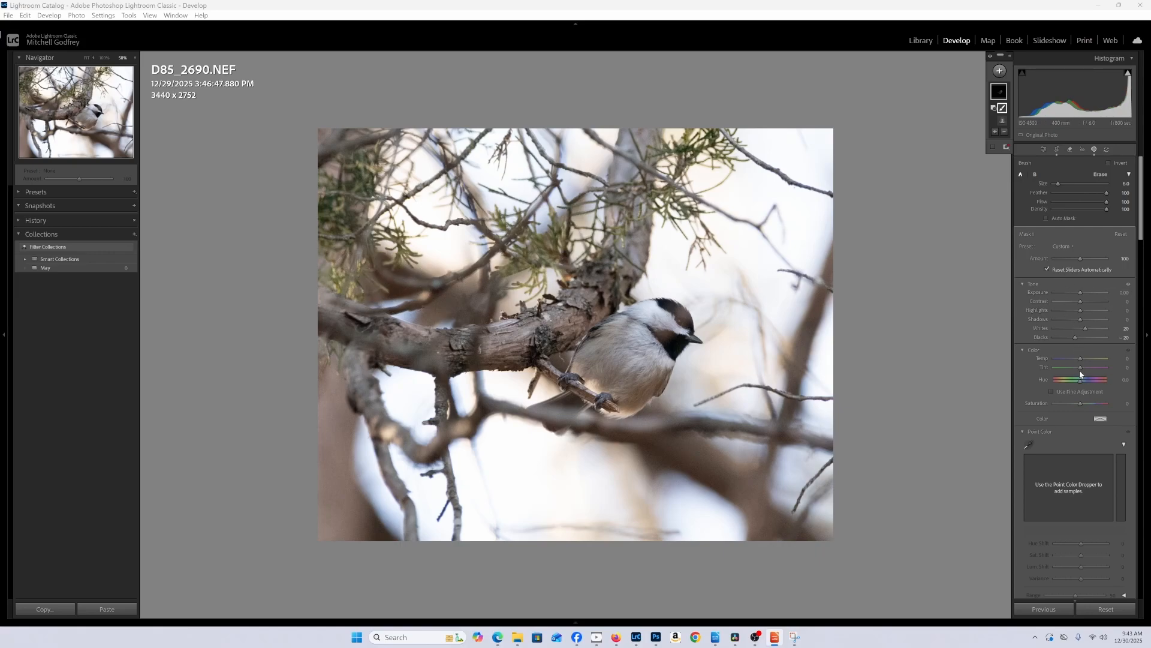
Raise the subject mask's Texture to about 16 and adjust its Clarity
{"action": "scroll", "coordinate": [1075, 359], "scroll_direction": "down", "scroll_amount": 3}
{"action": "scroll", "coordinate": [1075, 362], "scroll_direction": "down", "scroll_amount": 6}
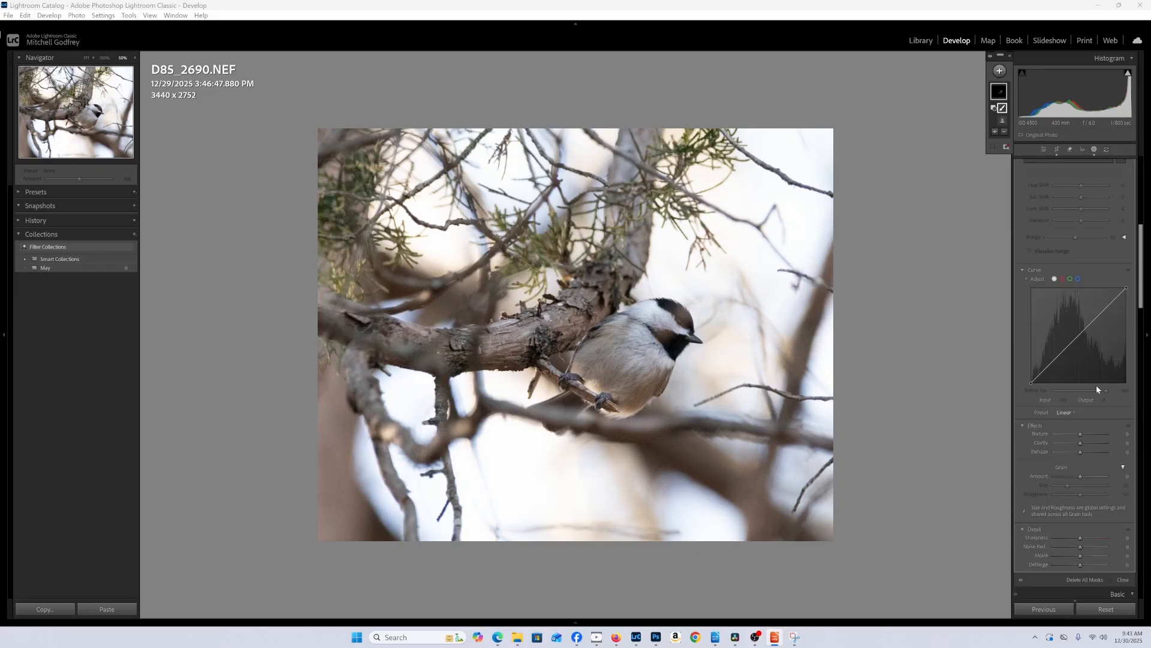
{"action": "left_click_drag", "start_coordinate": [1080, 435], "coordinate": [1081, 436]}
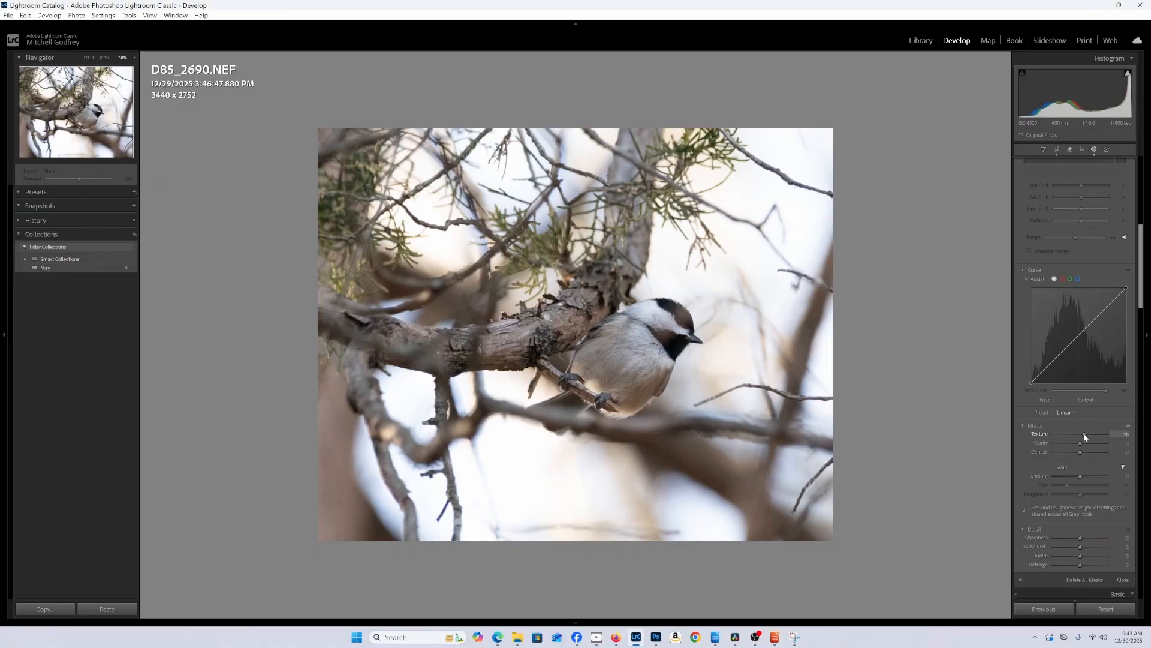
{"action": "left_click", "coordinate": [1081, 444]}
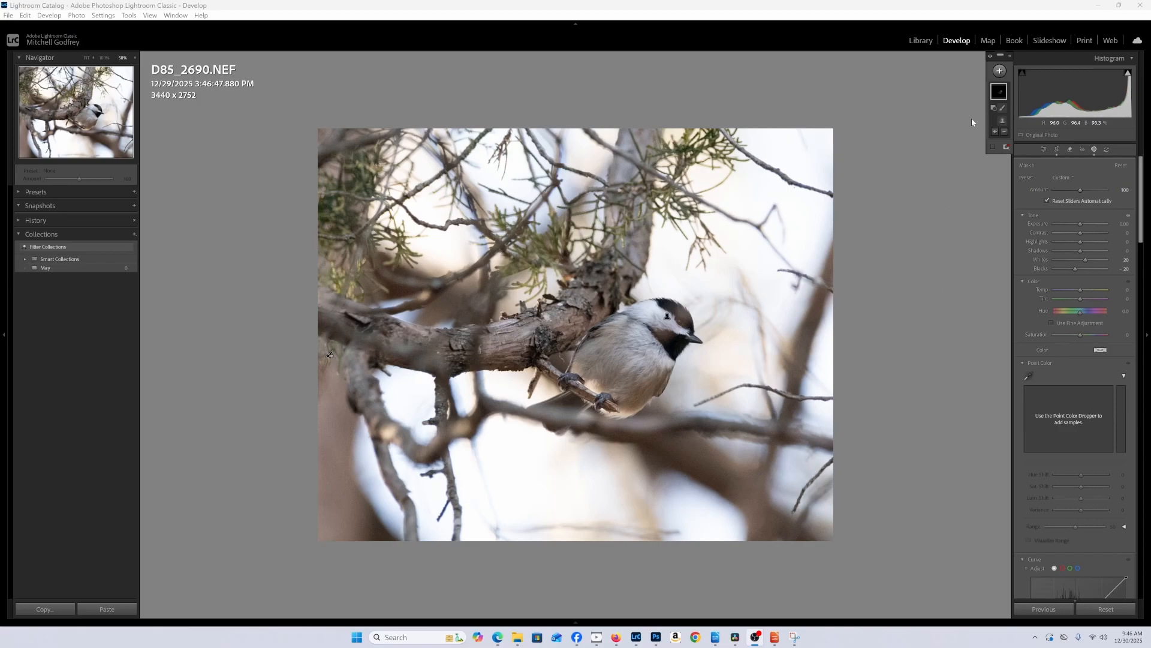
Create a background mask and subtract the chickadee from it with a size 8 brush
{"action": "left_click", "coordinate": [999, 71]}
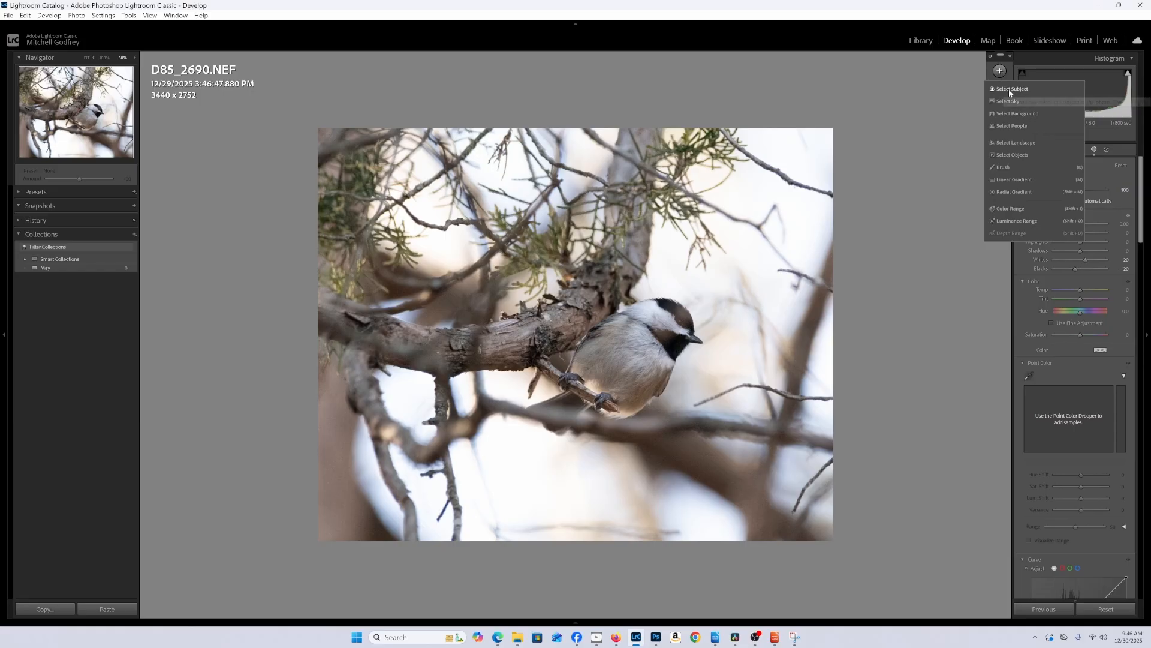
{"action": "left_click", "coordinate": [1004, 110]}
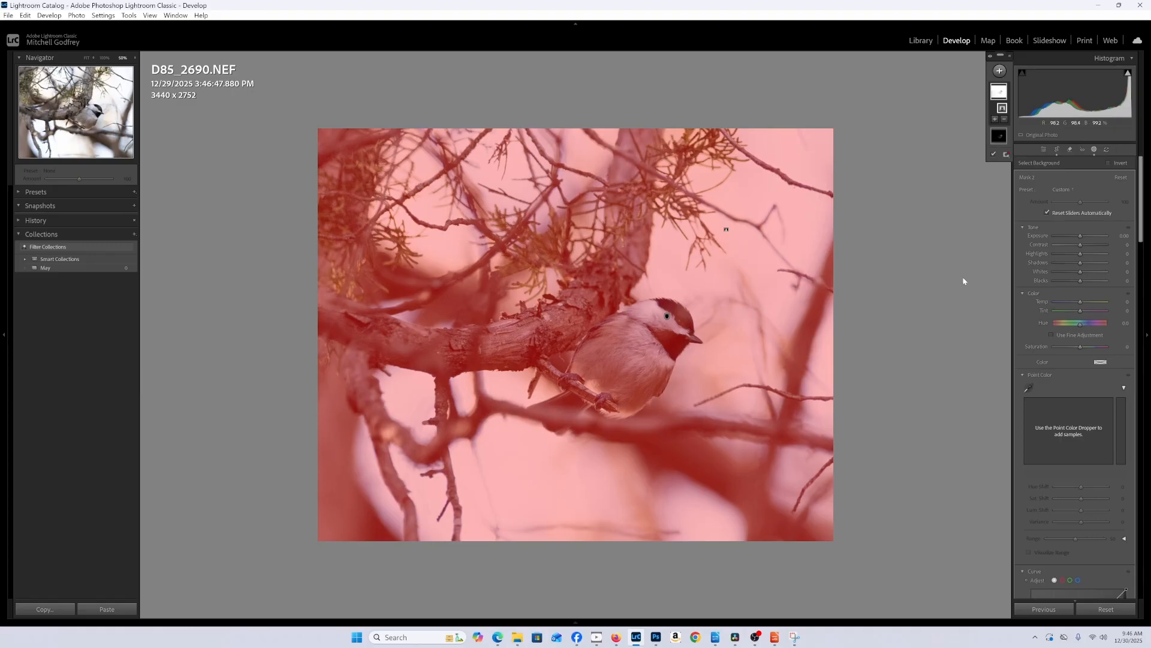
{"action": "left_click", "coordinate": [1005, 120]}
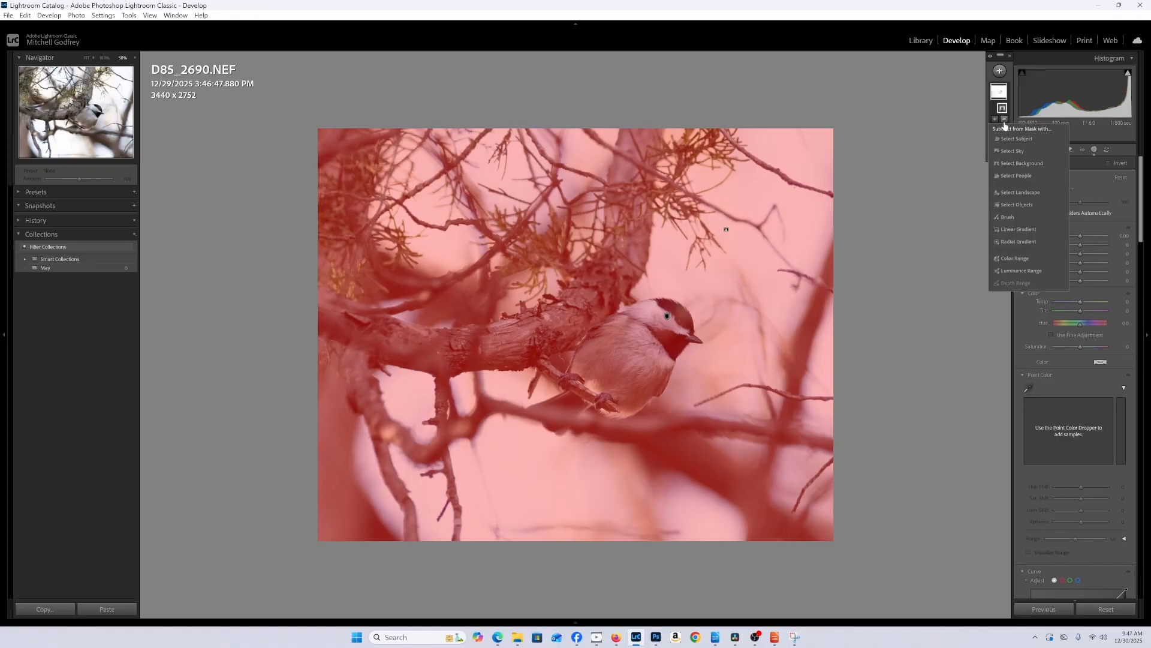
{"action": "left_click", "coordinate": [1006, 217]}
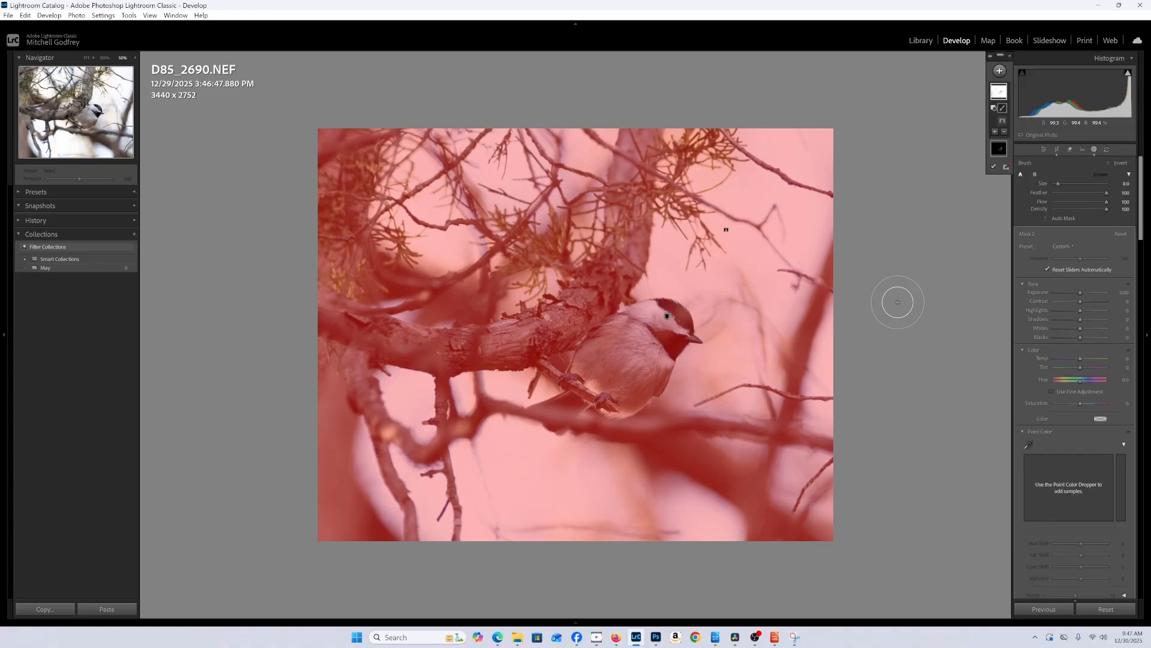
{"action": "mouse_move", "coordinate": [673, 332]}
{"action": "left_mouse_down"}
{"action": "mouse_move", "coordinate": [668, 313]}
{"action": "mouse_move", "coordinate": [675, 326]}
{"action": "mouse_move", "coordinate": [684, 321]}
{"action": "mouse_move", "coordinate": [643, 316]}
{"action": "mouse_move", "coordinate": [576, 357]}
{"action": "mouse_move", "coordinate": [618, 332]}
{"action": "mouse_move", "coordinate": [660, 360]}
{"action": "mouse_move", "coordinate": [629, 381]}
{"action": "mouse_move", "coordinate": [610, 369]}
{"action": "mouse_move", "coordinate": [567, 374]}
{"action": "mouse_move", "coordinate": [570, 390]}
{"action": "mouse_move", "coordinate": [610, 401]}
{"action": "mouse_move", "coordinate": [653, 379]}
{"action": "mouse_move", "coordinate": [610, 397]}
{"action": "mouse_move", "coordinate": [578, 385]}
{"action": "mouse_move", "coordinate": [694, 335]}
{"action": "mouse_move", "coordinate": [608, 351]}
{"action": "mouse_move", "coordinate": [611, 327]}
{"action": "mouse_move", "coordinate": [598, 333]}
{"action": "mouse_move", "coordinate": [588, 371]}
{"action": "mouse_move", "coordinate": [608, 383]}
{"action": "left_mouse_up"}
{"action": "left_click", "coordinate": [0, 35]}
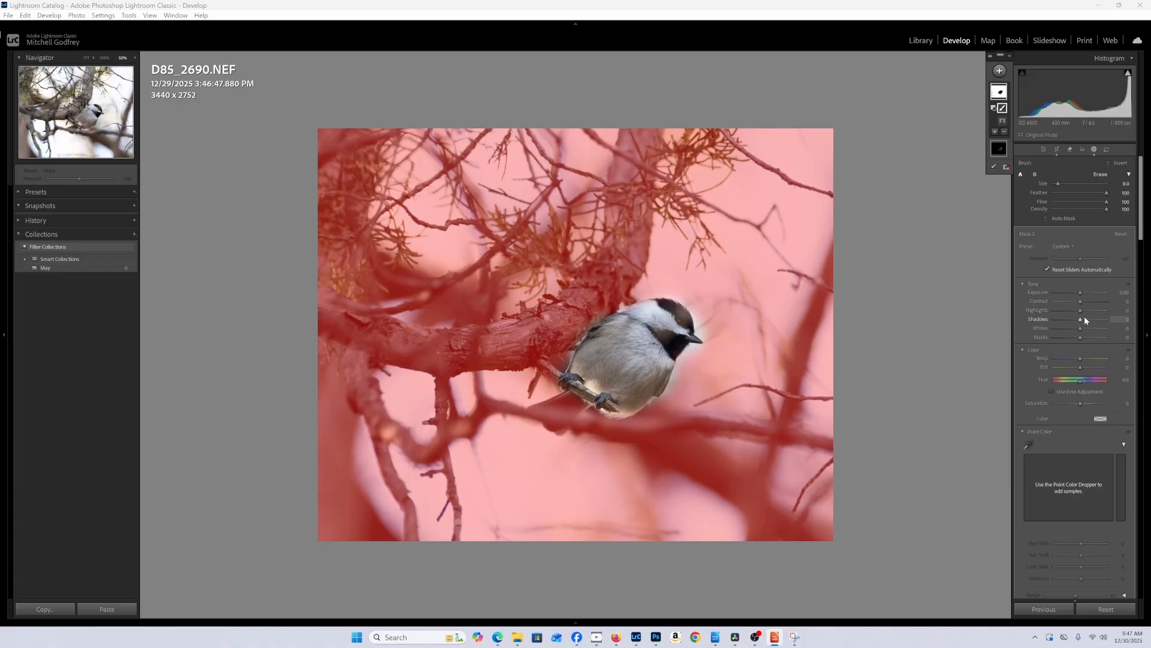
Set the background mask's Highlights to -24 and lower its Texture and Clarity to about -40 each
{"action": "left_click_drag", "start_coordinate": [1080, 310], "coordinate": [1072, 311]}
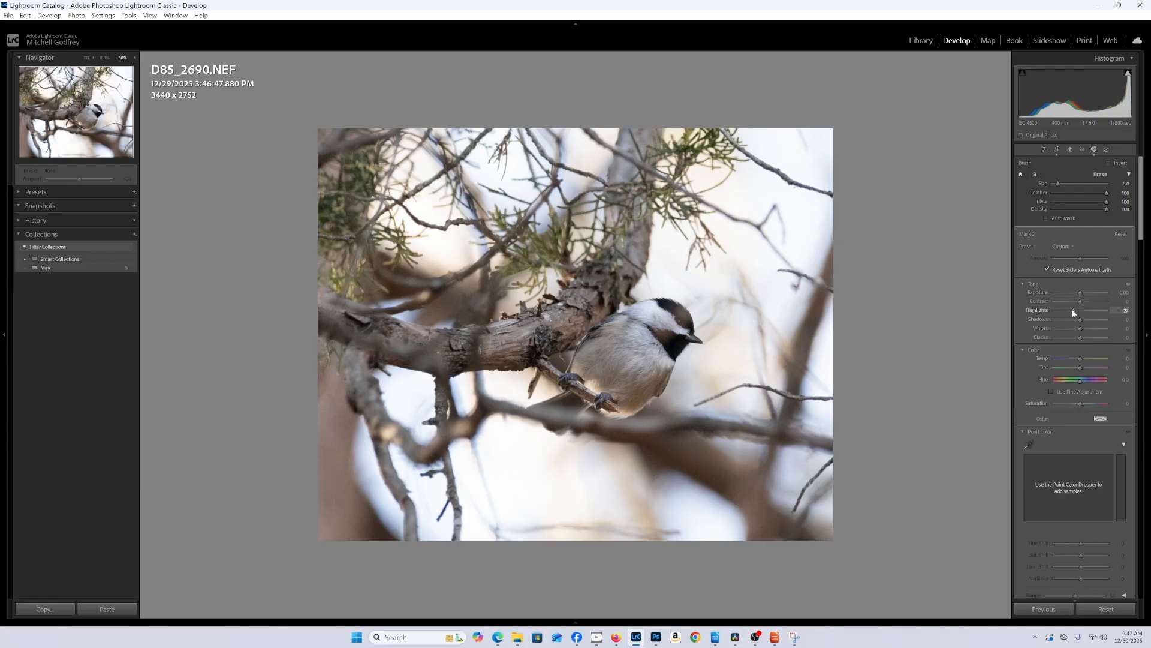
{"action": "scroll", "coordinate": [1059, 410], "scroll_direction": "down", "scroll_amount": 4}
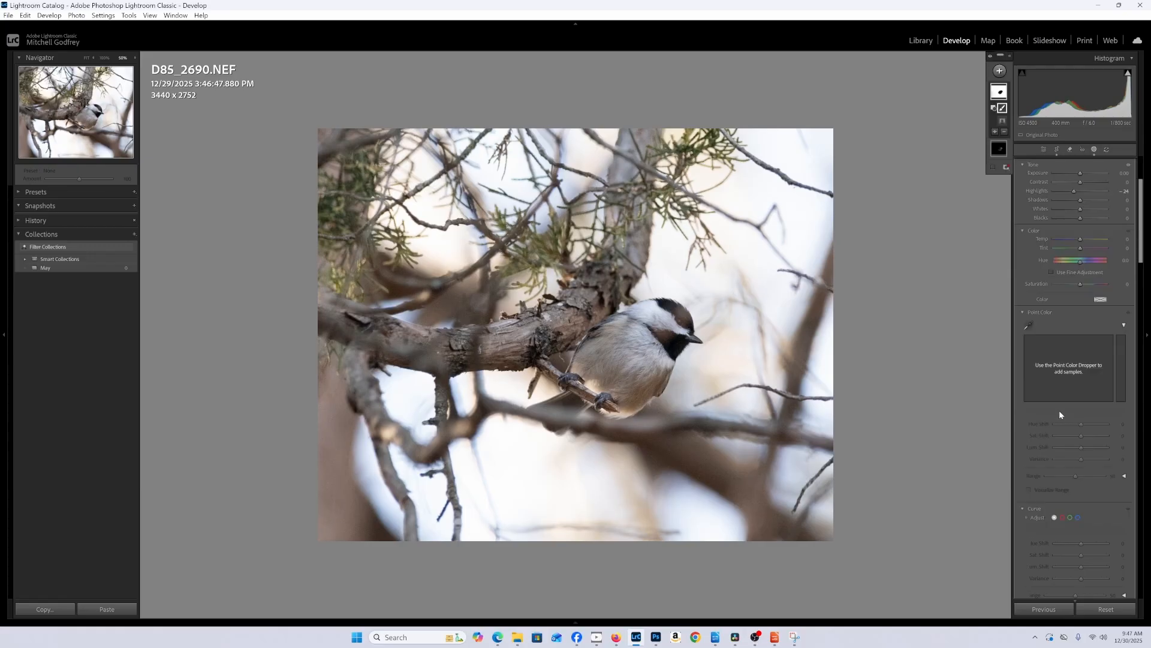
{"action": "scroll", "coordinate": [1064, 414], "scroll_direction": "down", "scroll_amount": 2}
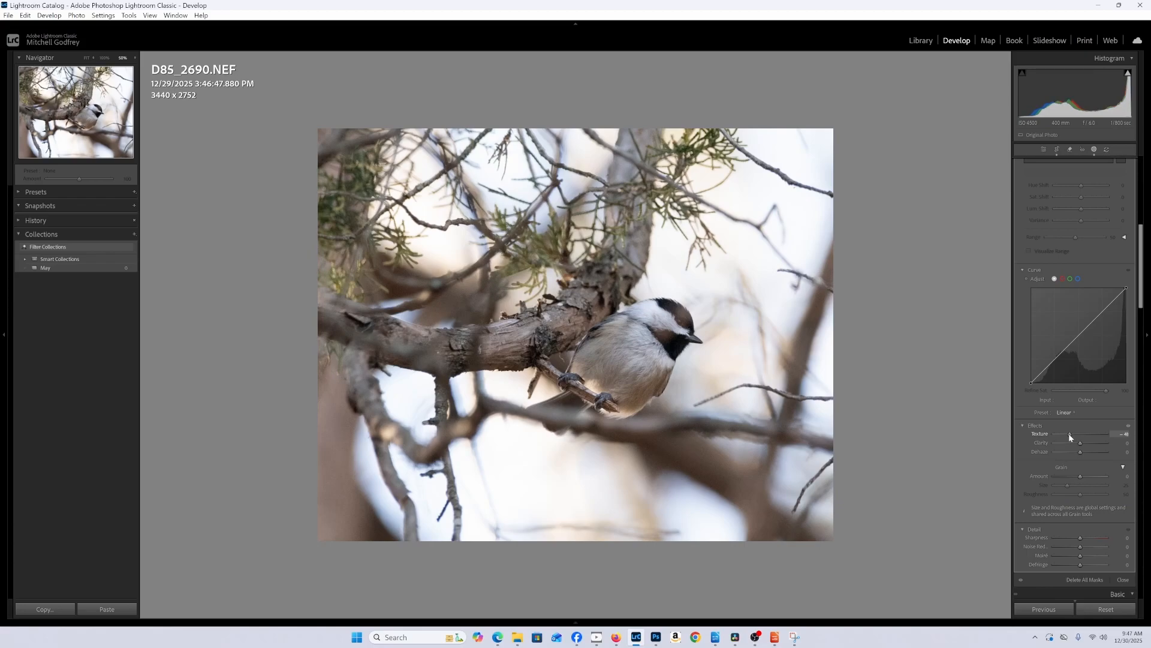
{"action": "left_click_drag", "start_coordinate": [1079, 442], "coordinate": [1068, 444]}
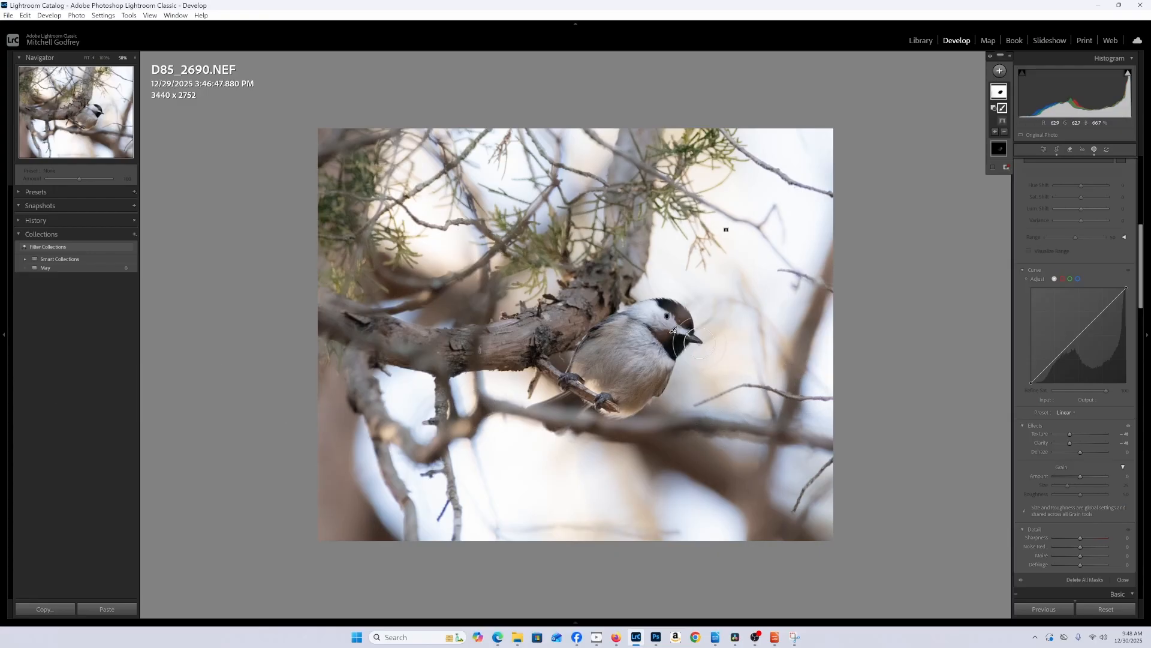
{"action": "key", "text": "alt+Tab"}
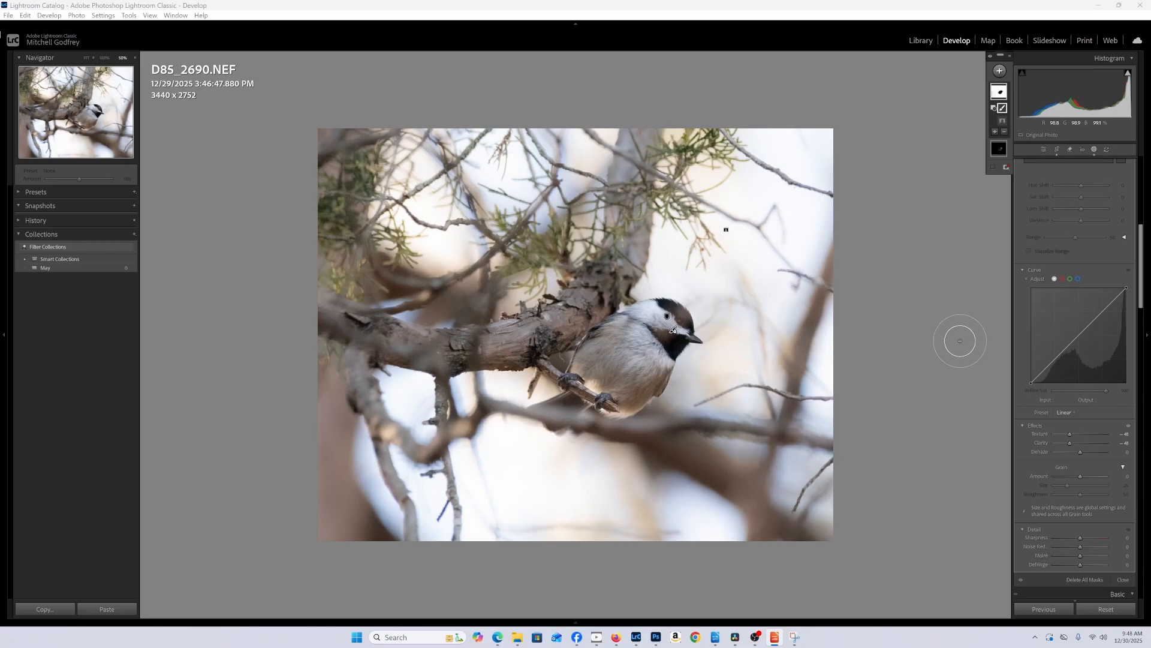
Add a new brush mask and paint it over the chickadee's face with a size 8 brush
{"action": "left_click", "coordinate": [1001, 72]}
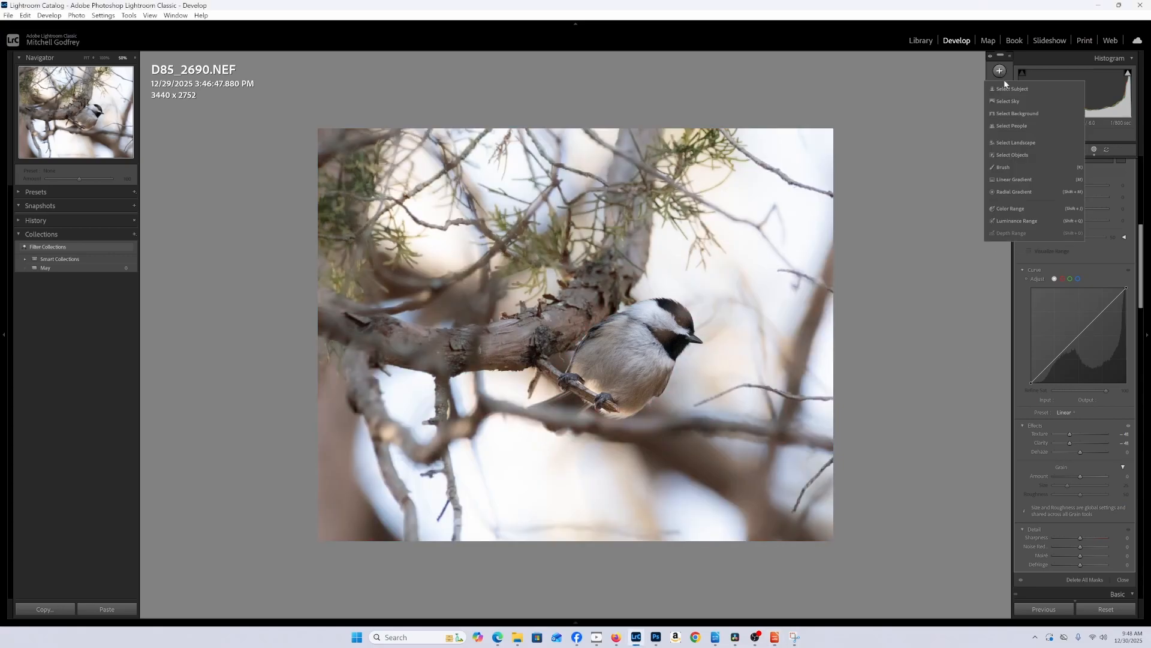
{"action": "left_click", "coordinate": [1014, 168]}
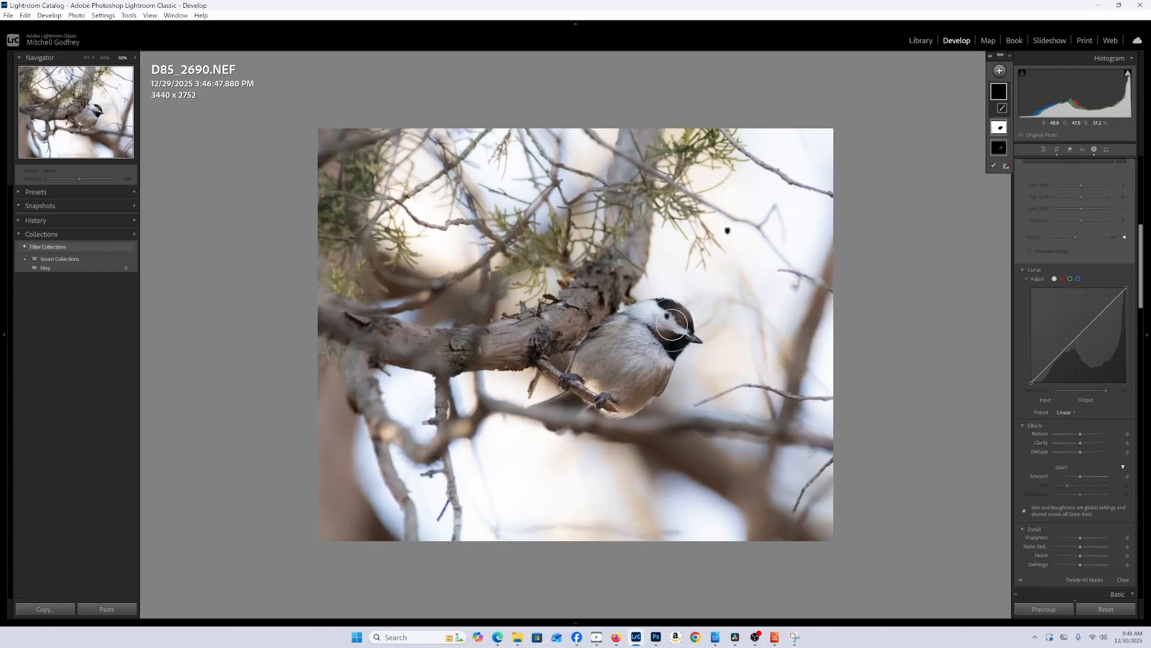
{"action": "mouse_move", "coordinate": [682, 319]}
{"action": "left_mouse_down"}
{"action": "mouse_move", "coordinate": [675, 327]}
{"action": "mouse_move", "coordinate": [691, 335]}
{"action": "mouse_move", "coordinate": [677, 328]}
{"action": "left_mouse_up"}
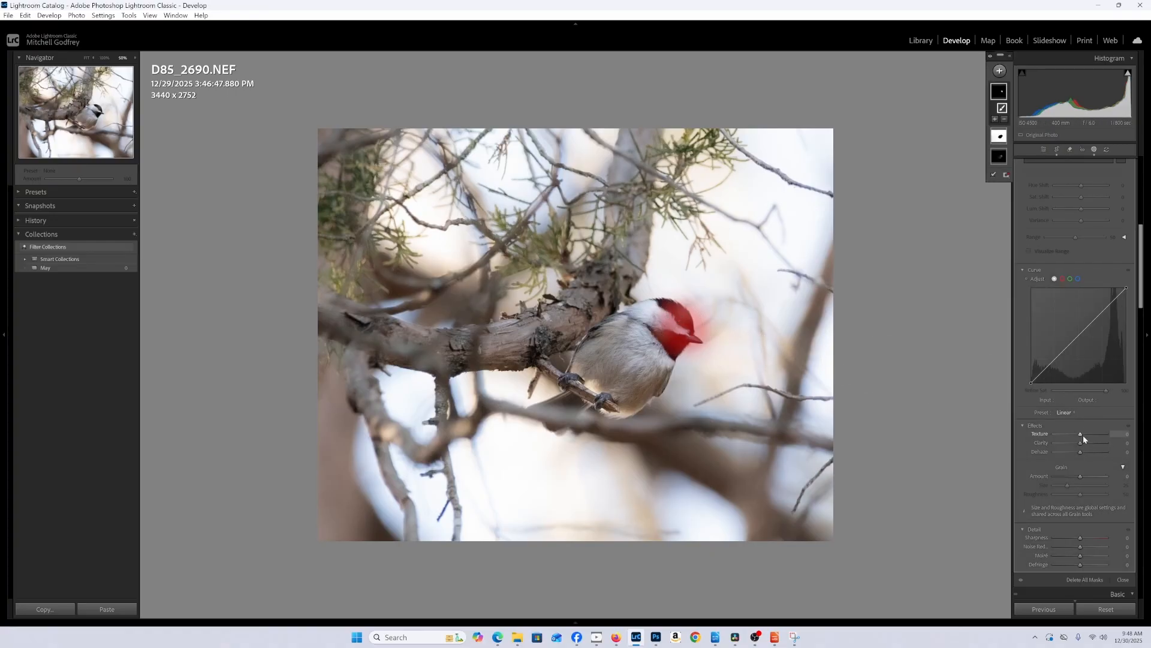
Lower the face mask's Exposure to about -0.66
{"action": "scroll", "coordinate": [1081, 429], "scroll_direction": "up", "scroll_amount": 6}
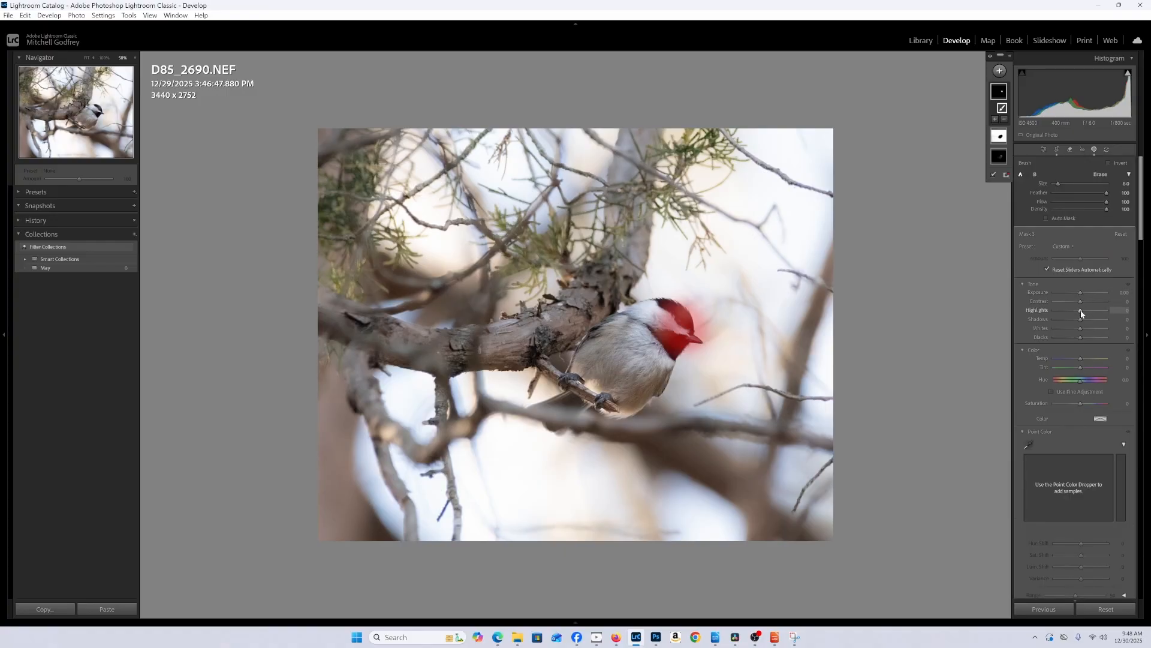
{"action": "left_click_drag", "start_coordinate": [1081, 293], "coordinate": [1079, 292]}
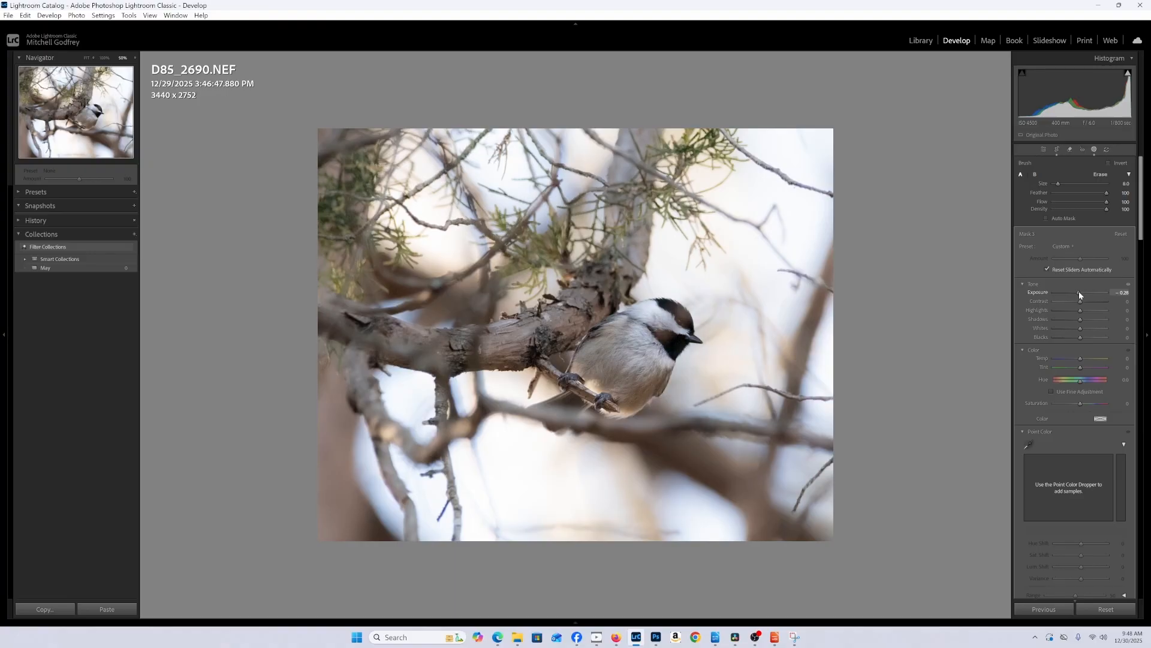
{"action": "left_click_drag", "start_coordinate": [1081, 294], "coordinate": [1075, 293]}
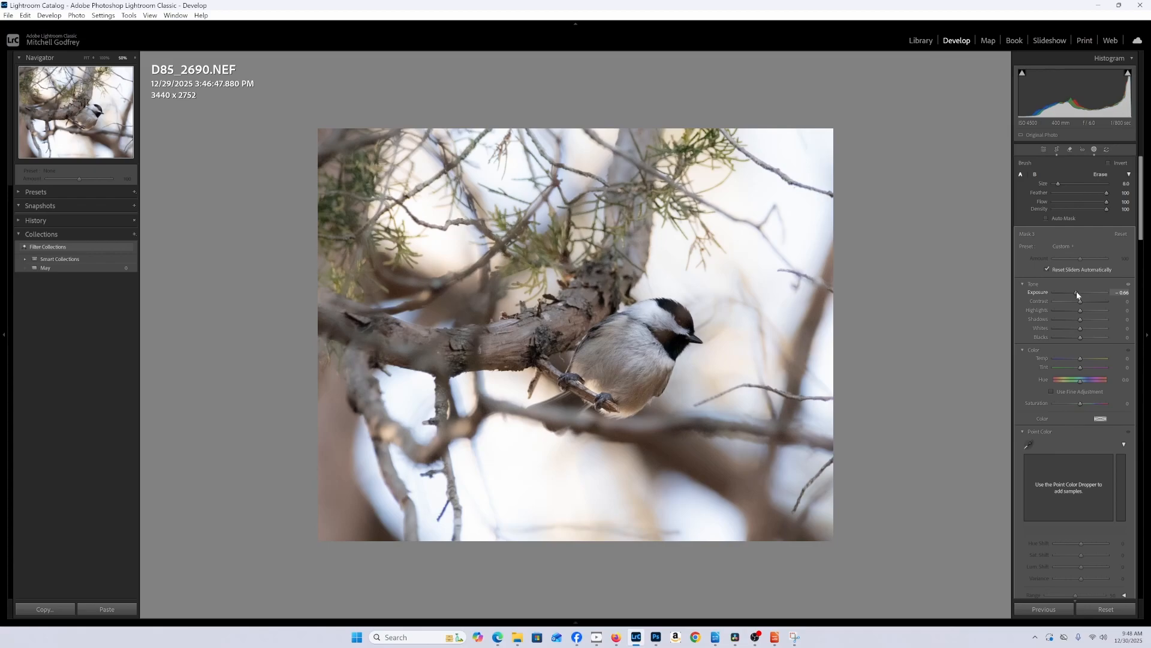
{"action": "left_click", "coordinate": [1077, 292]}
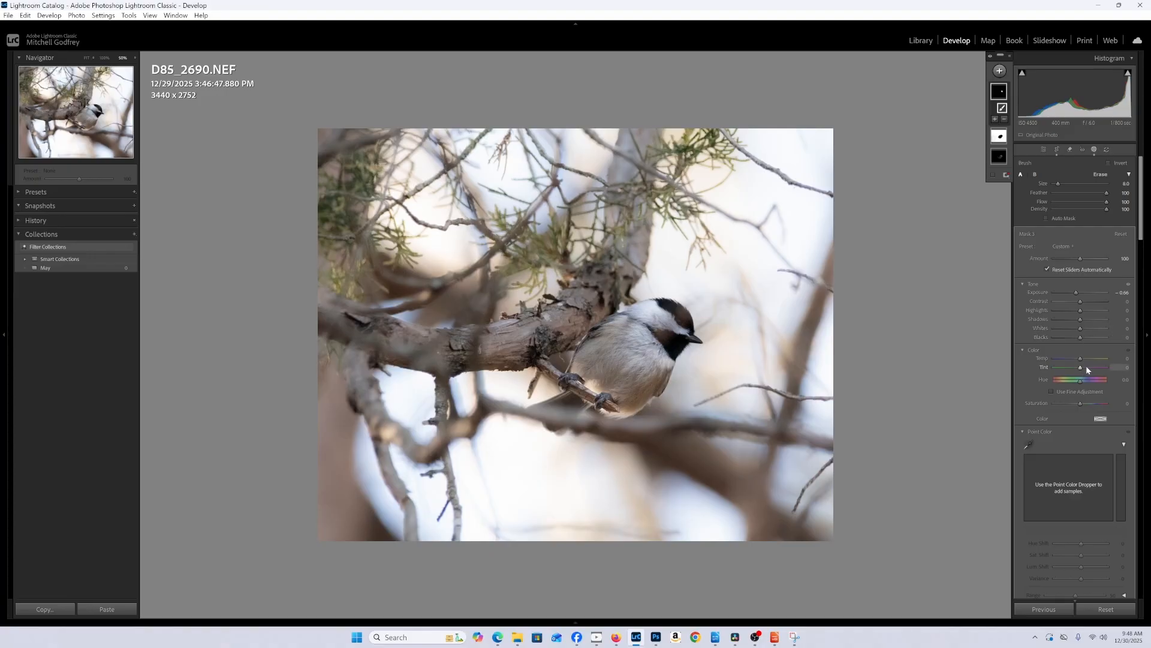
Set the face mask's Texture to 38 and its Clarity to about 55
{"action": "scroll", "coordinate": [1086, 384], "scroll_direction": "down", "scroll_amount": 3}
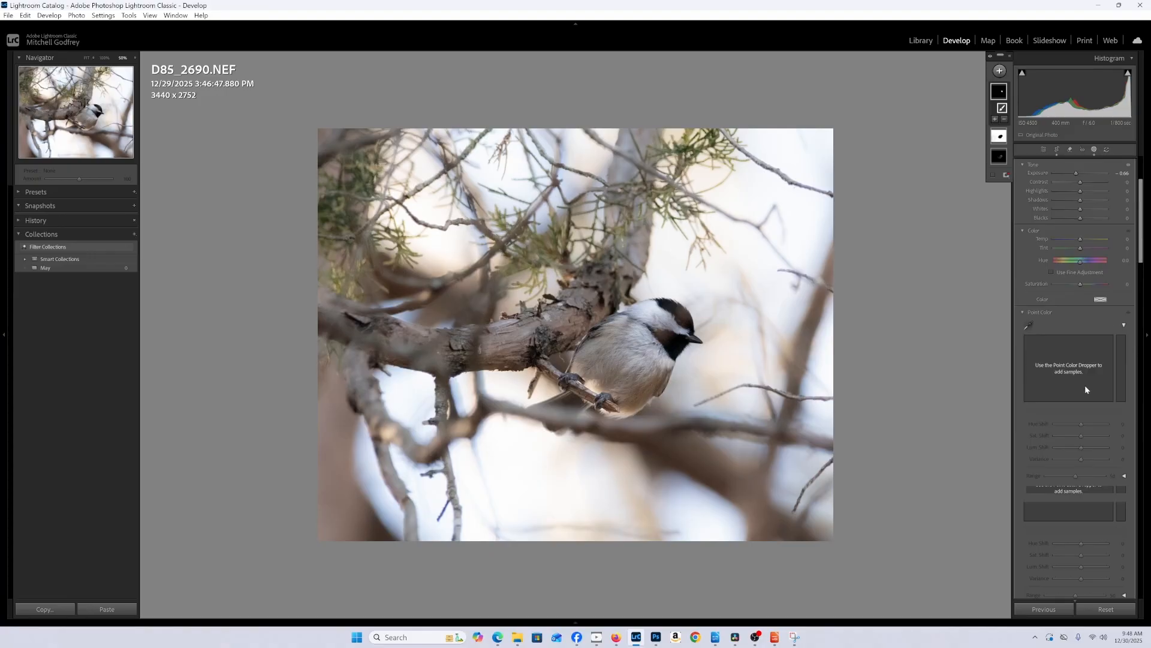
{"action": "scroll", "coordinate": [1085, 383], "scroll_direction": "down", "scroll_amount": 6}
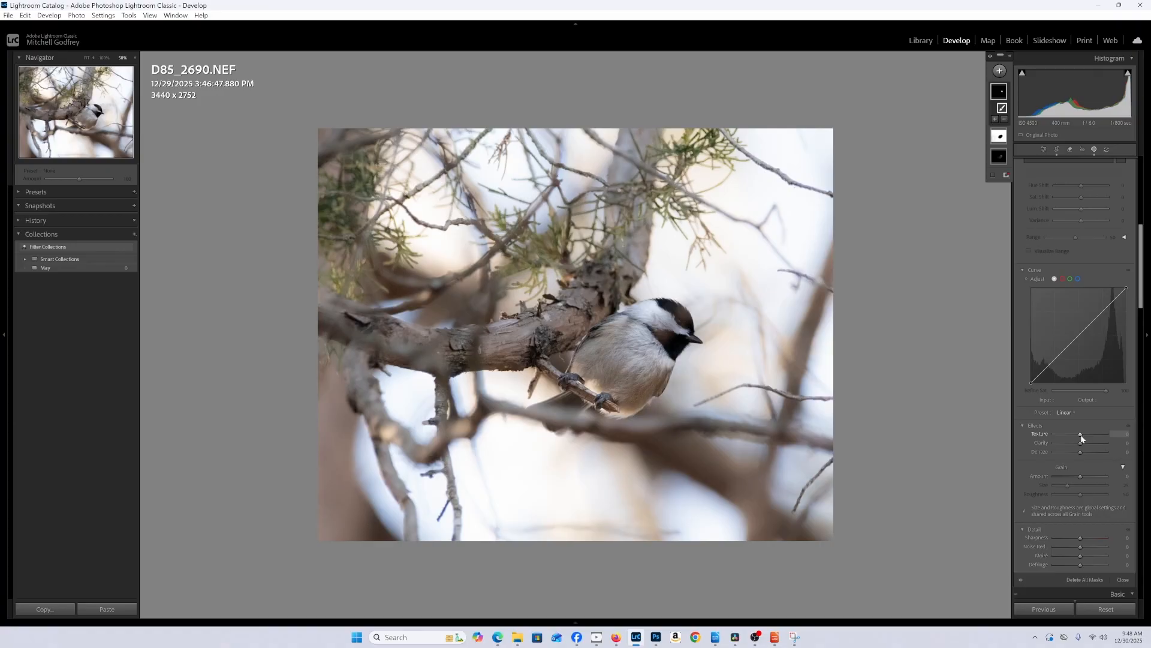
{"action": "left_click_drag", "start_coordinate": [1082, 438], "coordinate": [1083, 438]}
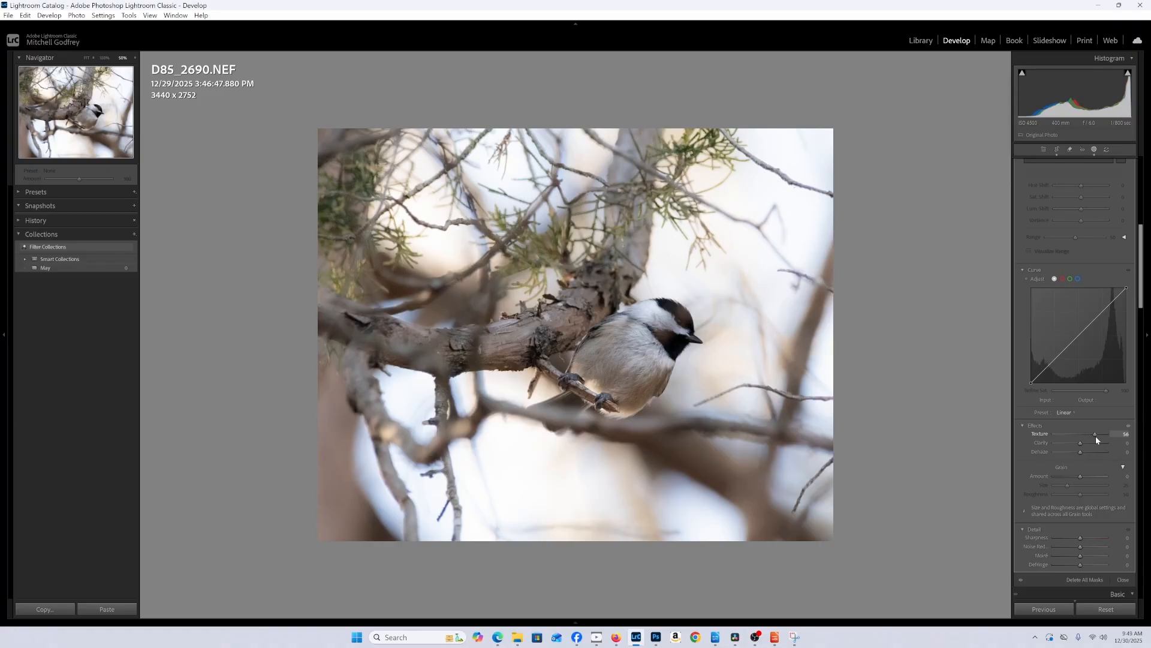
{"action": "left_click_drag", "start_coordinate": [1091, 437], "coordinate": [1098, 445]}
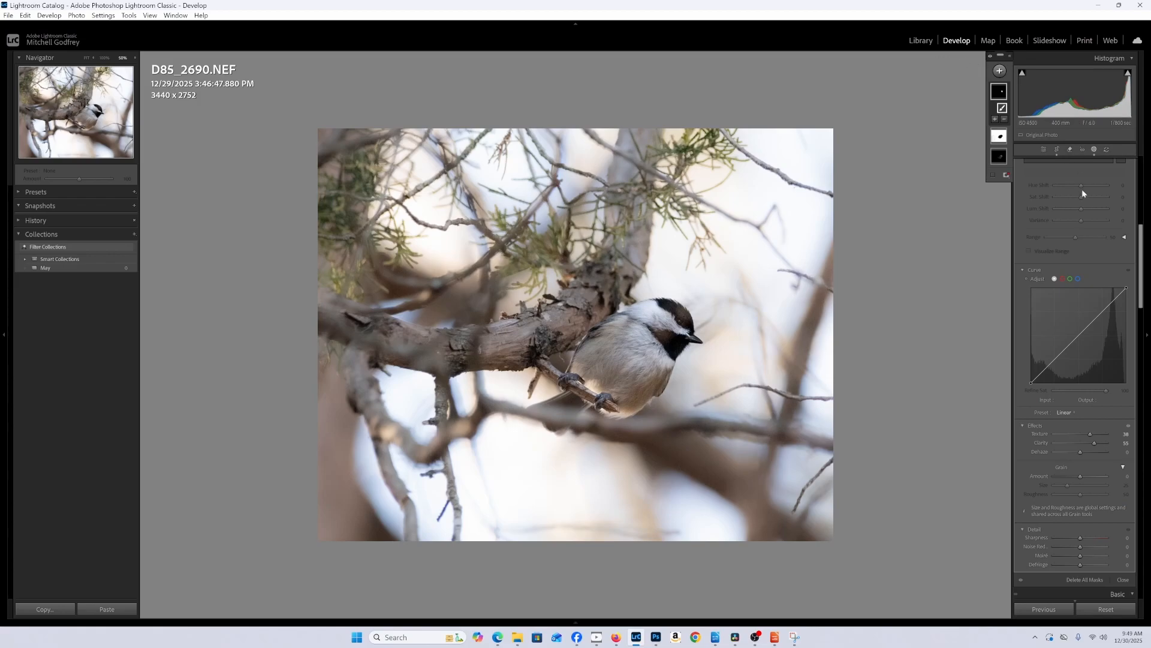
Leave masking and look over the photo's global Color Grading, Detail, Lens Blur and Effects settings
{"action": "scroll", "coordinate": [1067, 515], "scroll_direction": "down", "scroll_amount": 5}
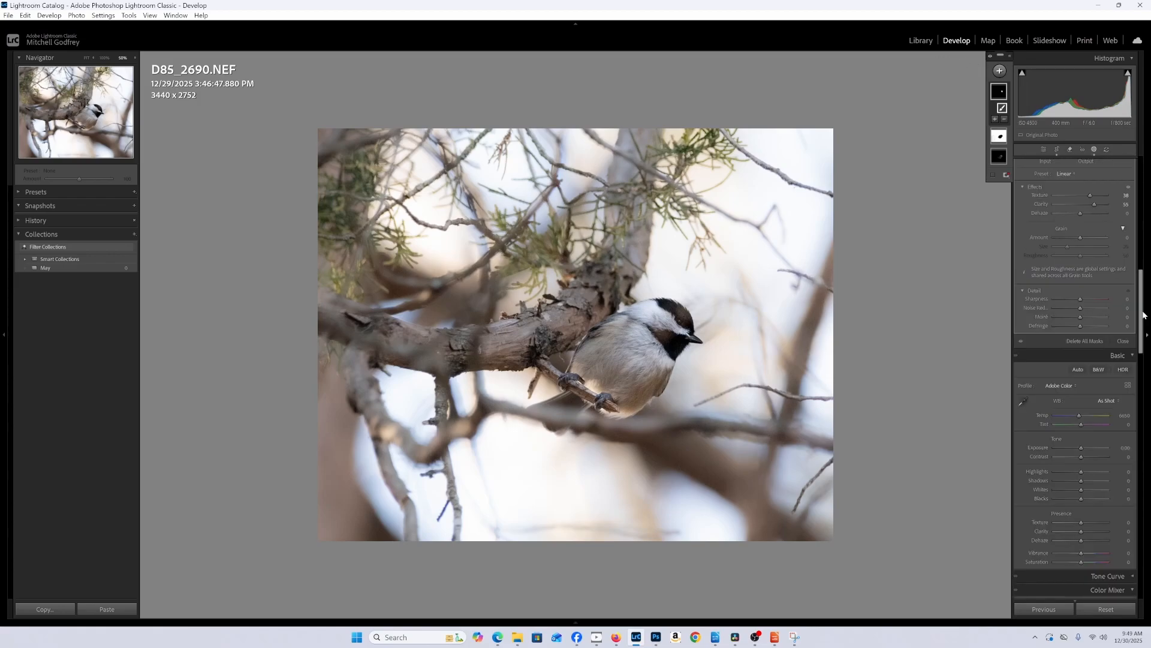
{"action": "left_click_drag", "start_coordinate": [1142, 310], "coordinate": [1144, 419]}
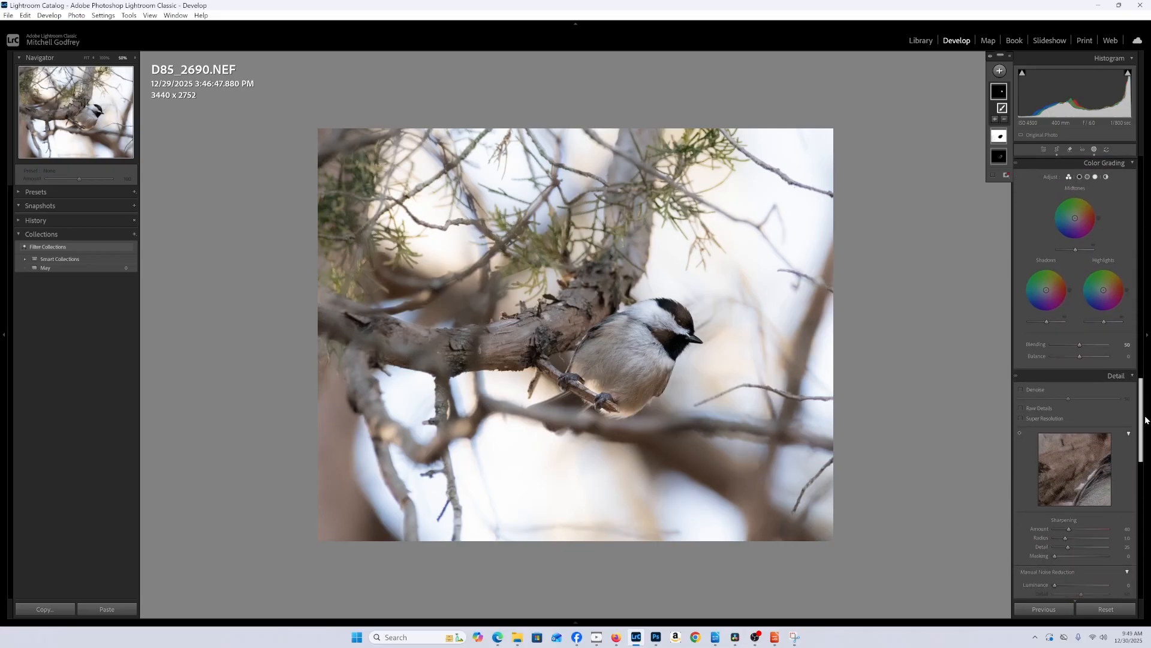
{"action": "left_click_drag", "start_coordinate": [1146, 420], "coordinate": [1146, 432]}
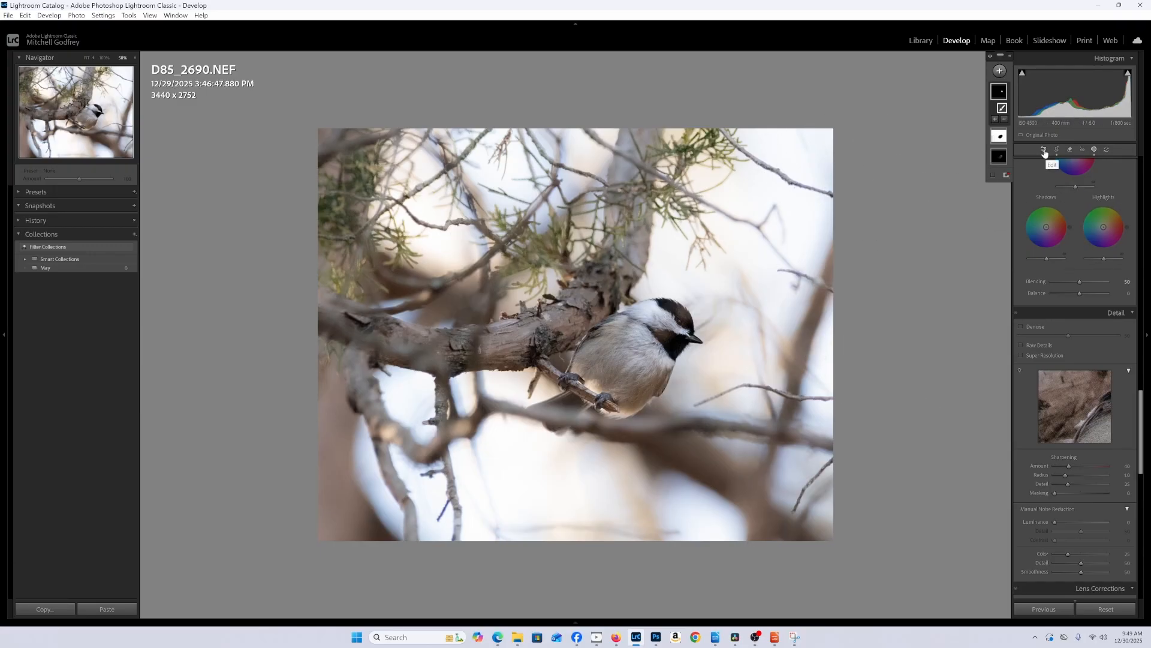
{"action": "scroll", "coordinate": [1031, 240], "scroll_direction": "down", "scroll_amount": 10}
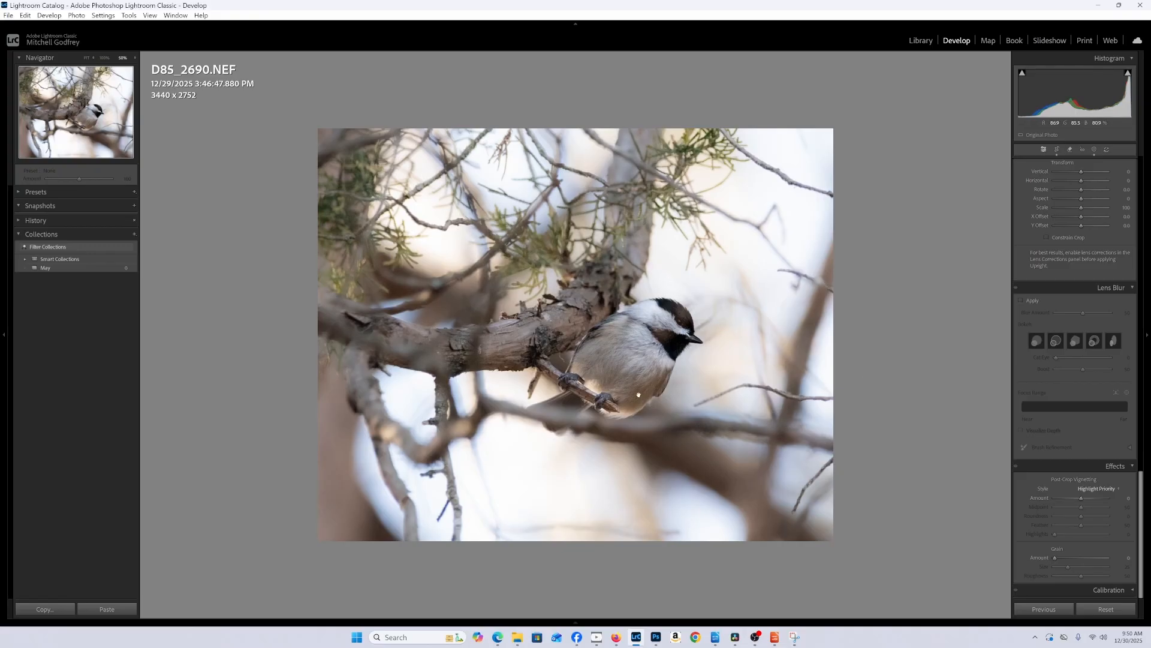
Open the photo's export settings and set E:\Pictures\BIRDS\chickadees as the destination folder, keeping Hard Drive as the export target
{"action": "right_click", "coordinate": [604, 374]}
{"action": "mouse_move", "coordinate": [648, 325]}
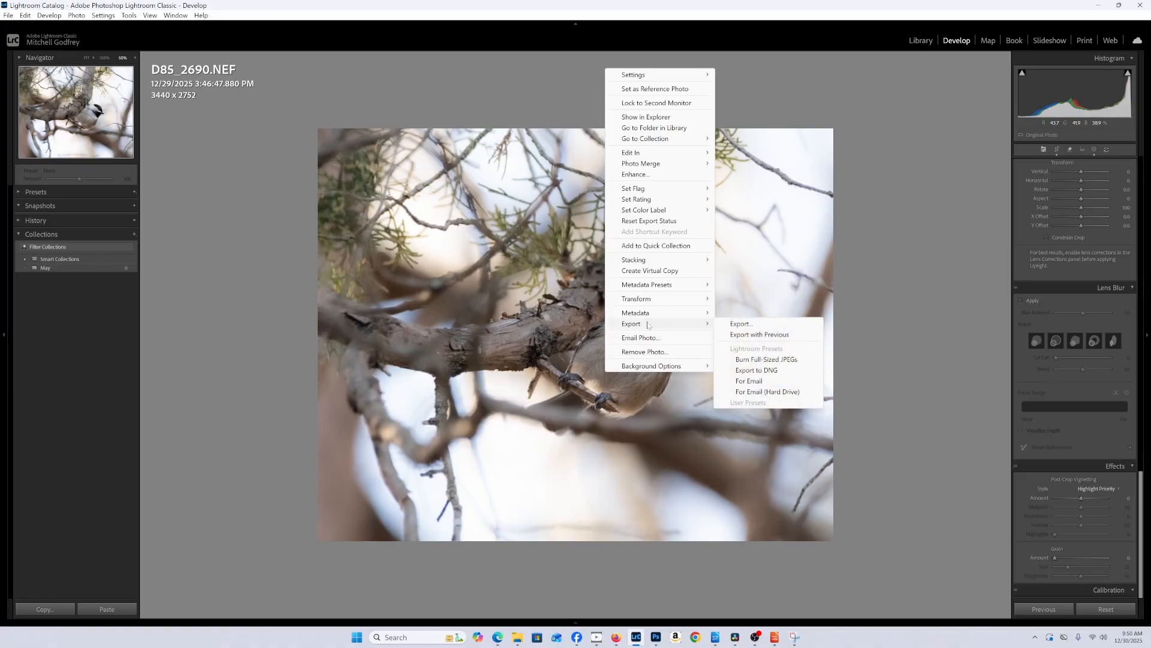
{"action": "left_click", "coordinate": [741, 325]}
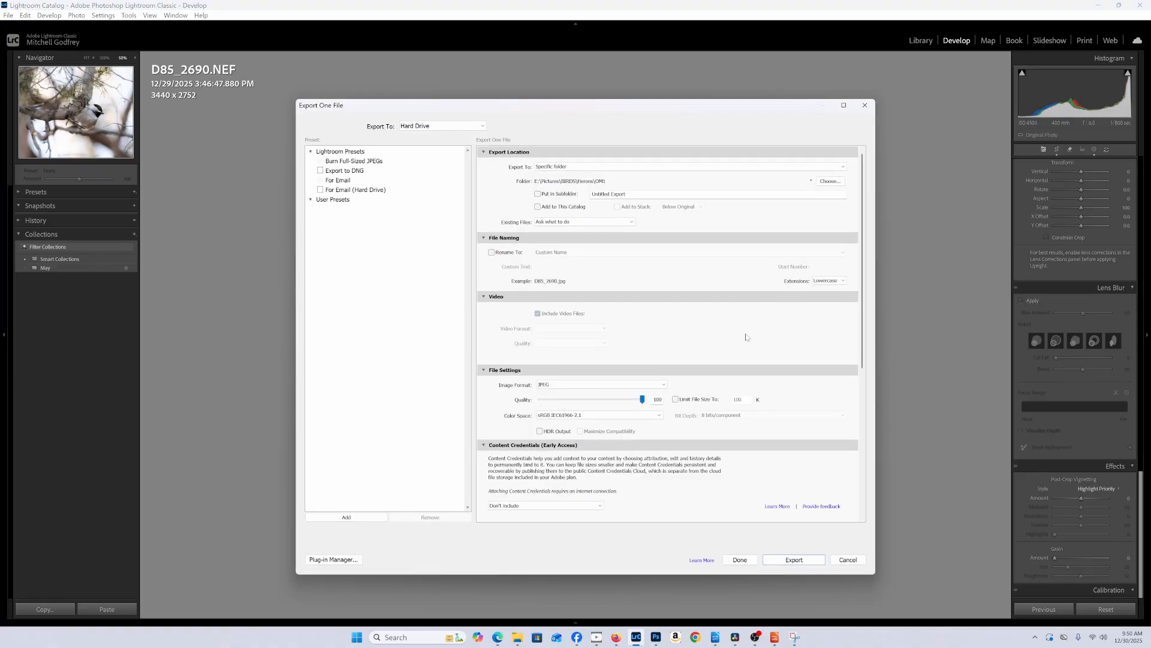
{"action": "left_click", "coordinate": [830, 181]}
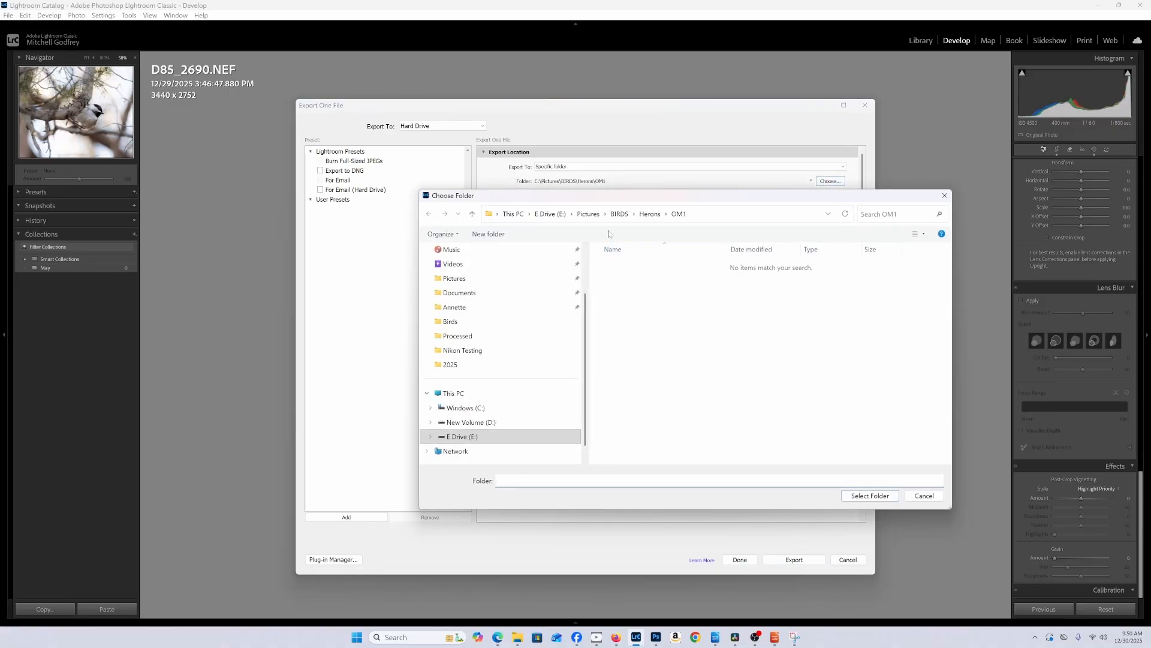
{"action": "left_click", "coordinate": [620, 214]}
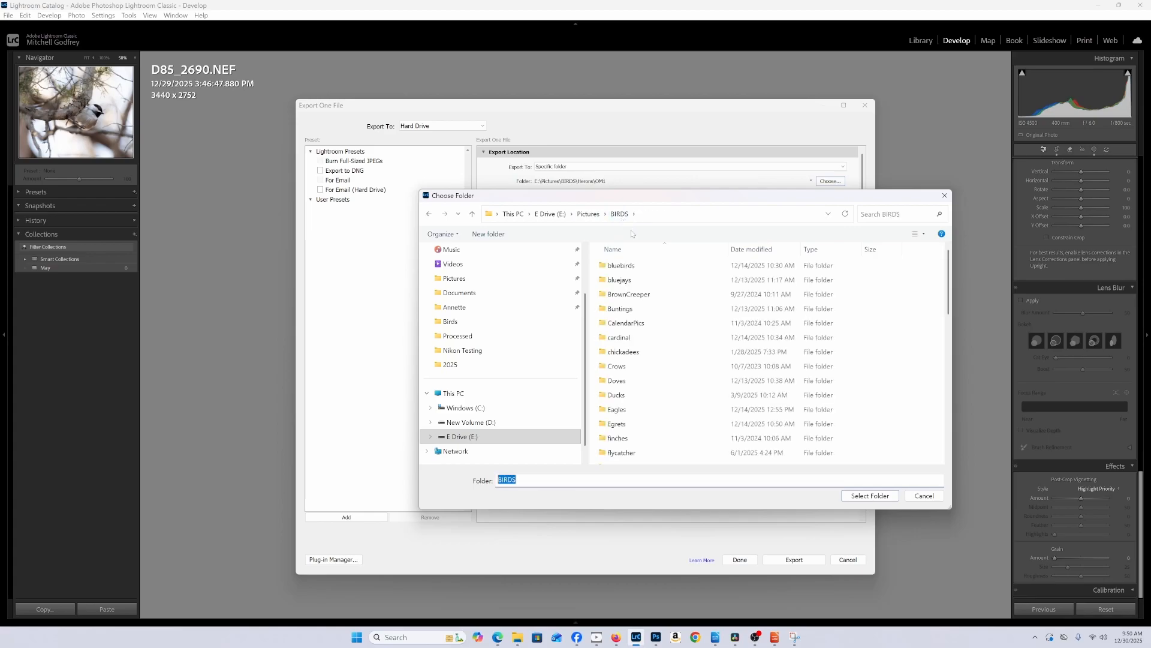
{"action": "double_click", "coordinate": [627, 354]}
{"action": "left_click", "coordinate": [869, 496]}
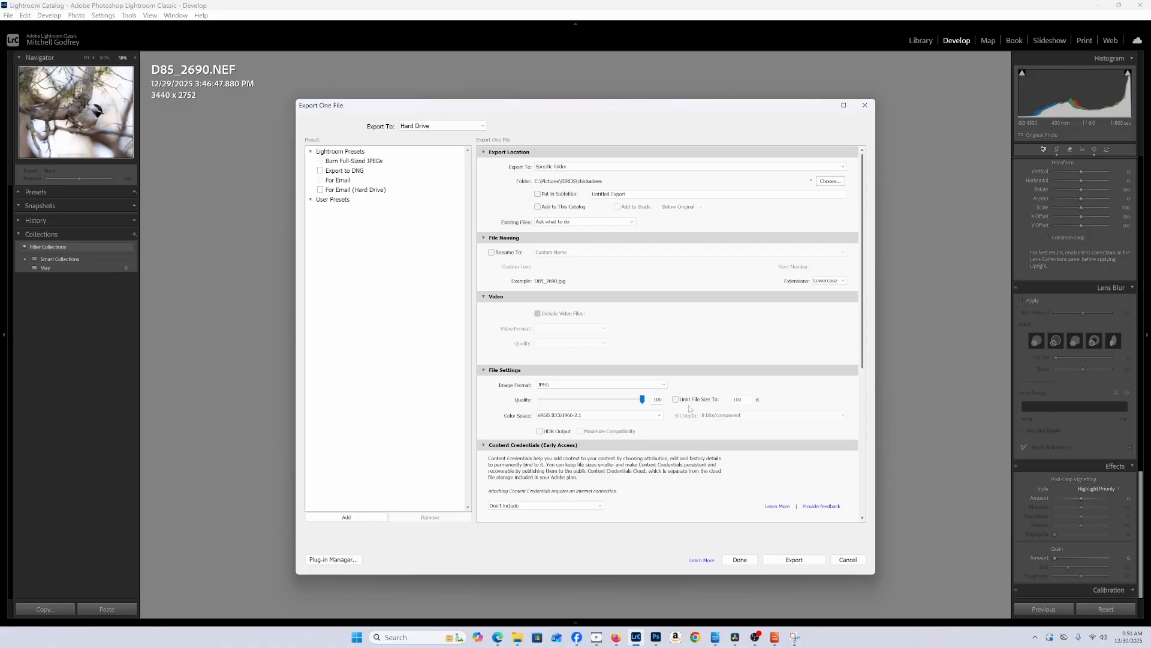
{"action": "left_click", "coordinate": [483, 127]}
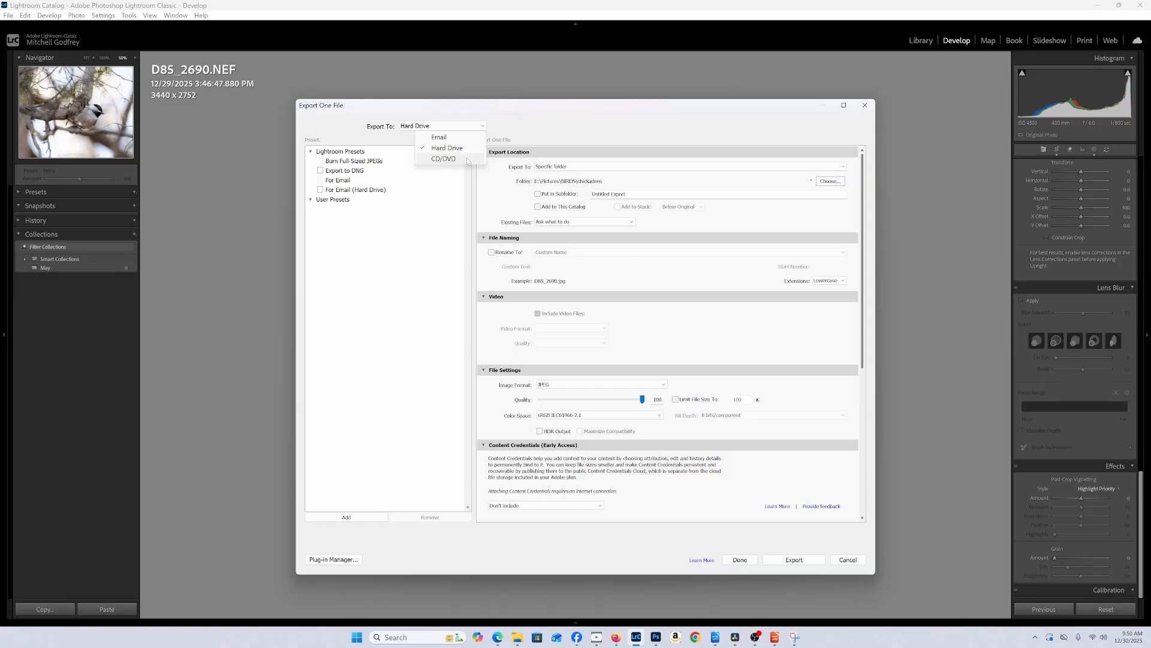
{"action": "left_click", "coordinate": [529, 119]}
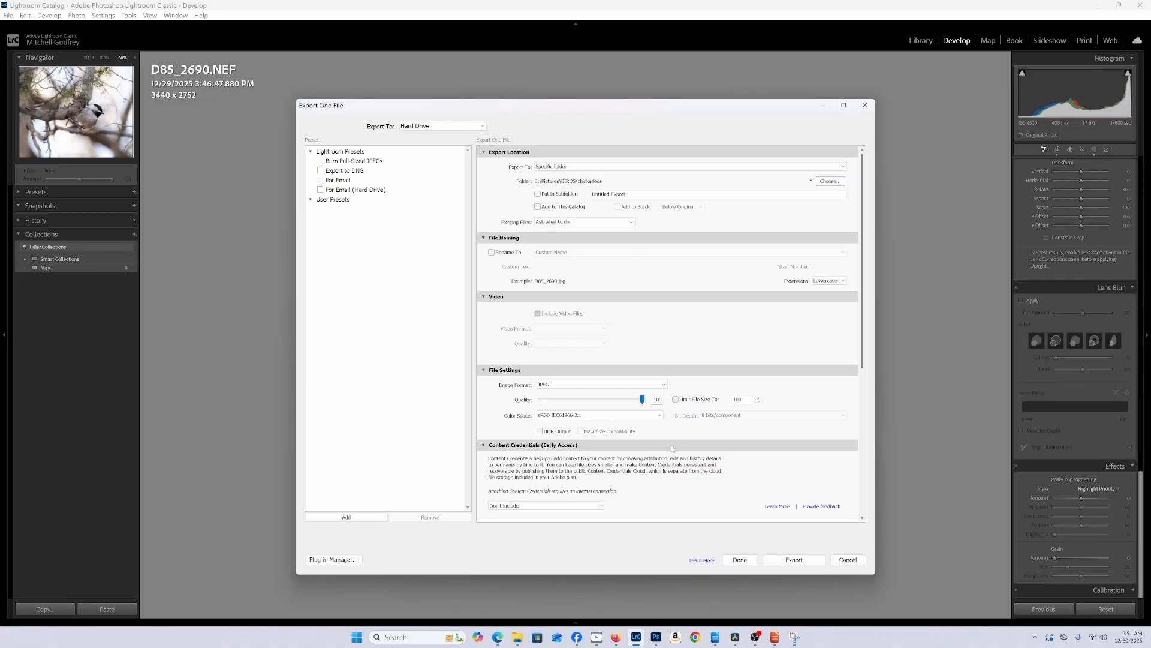
Export the chickadee photo as an sRGB JPEG at quality 100 with the chosen folder and settings
{"action": "left_click", "coordinate": [794, 559]}
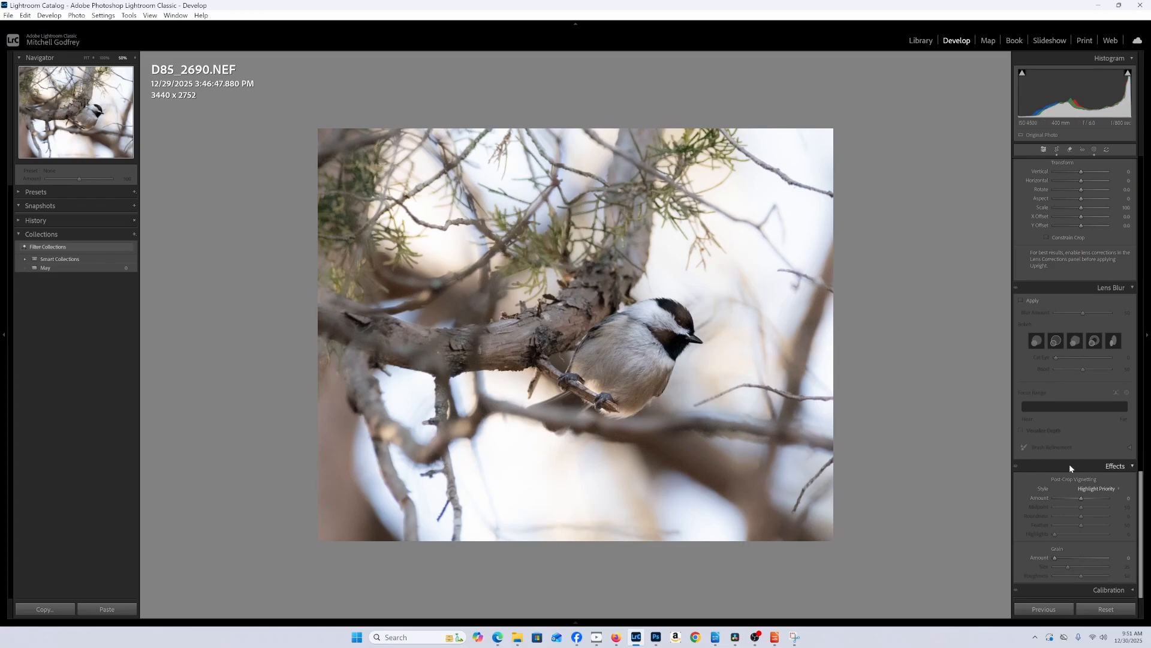
Raise the whole photo's Vibrance to about +35 in the Basic adjustments
{"action": "scroll", "coordinate": [1085, 255], "scroll_direction": "up", "scroll_amount": 3}
{"action": "scroll", "coordinate": [1099, 274], "scroll_direction": "up", "scroll_amount": 20}
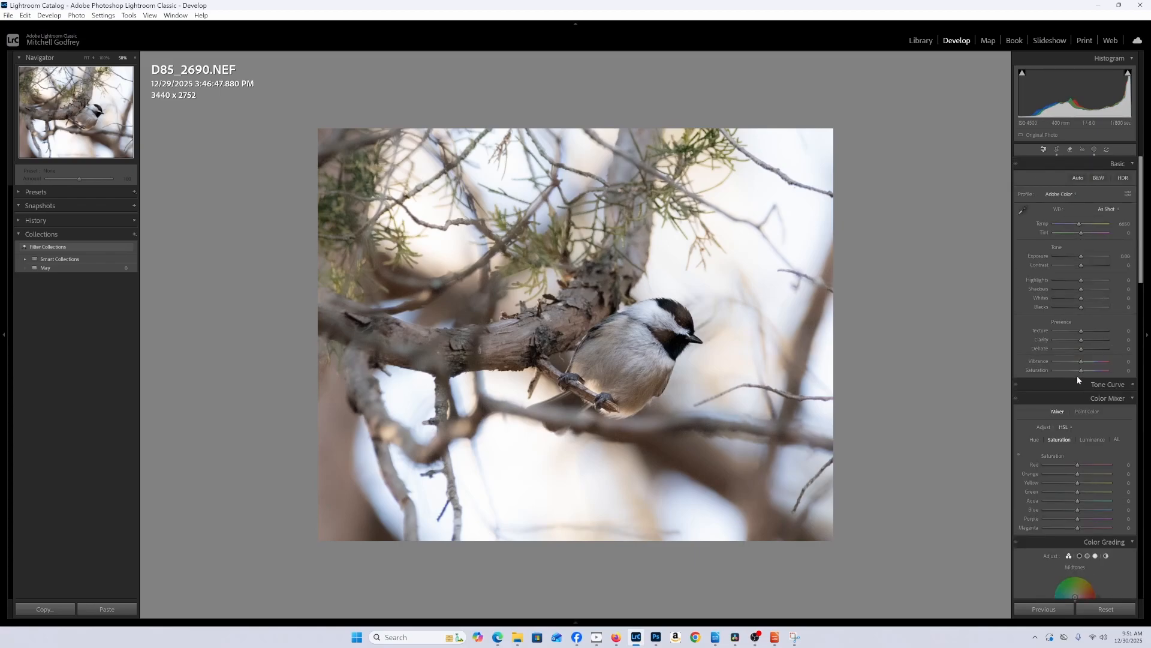
{"action": "mouse_move", "coordinate": [1081, 362]}
{"action": "left_mouse_down"}
{"action": "mouse_move", "coordinate": [1112, 365]}
{"action": "mouse_move", "coordinate": [1081, 365]}
{"action": "left_mouse_up"}
Export the more vibrant version with the previous export settings, using a unique name instead of overwriting D85_2690.jpg
{"action": "right_click", "coordinate": [664, 65]}
{"action": "mouse_move", "coordinate": [709, 323]}
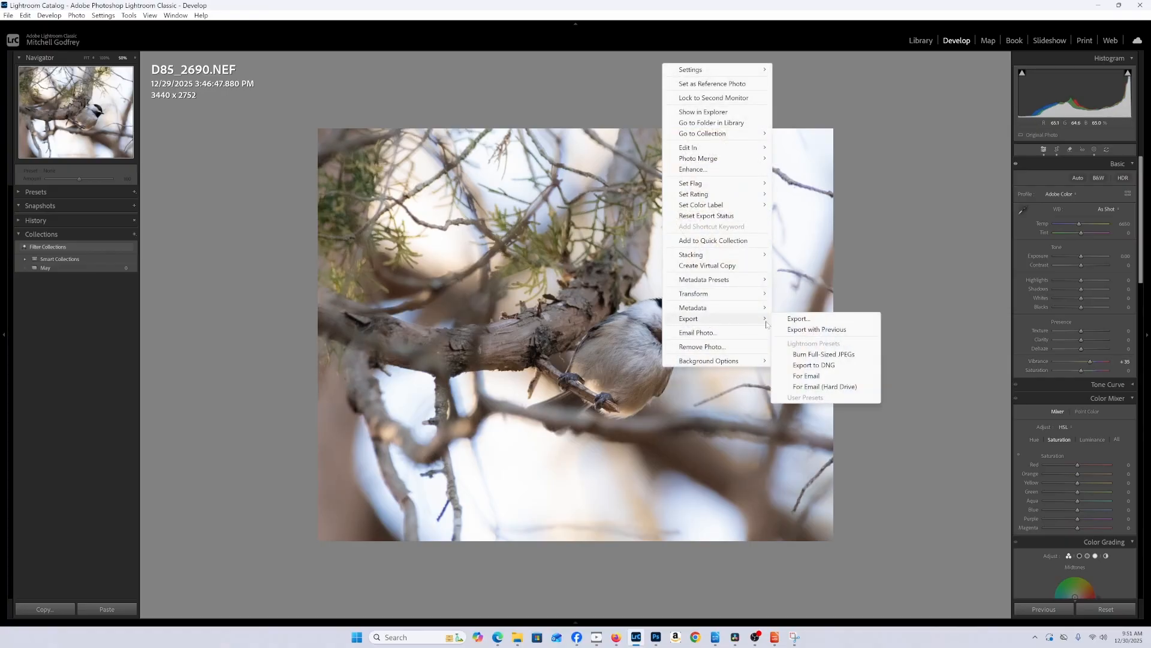
{"action": "left_click", "coordinate": [816, 331]}
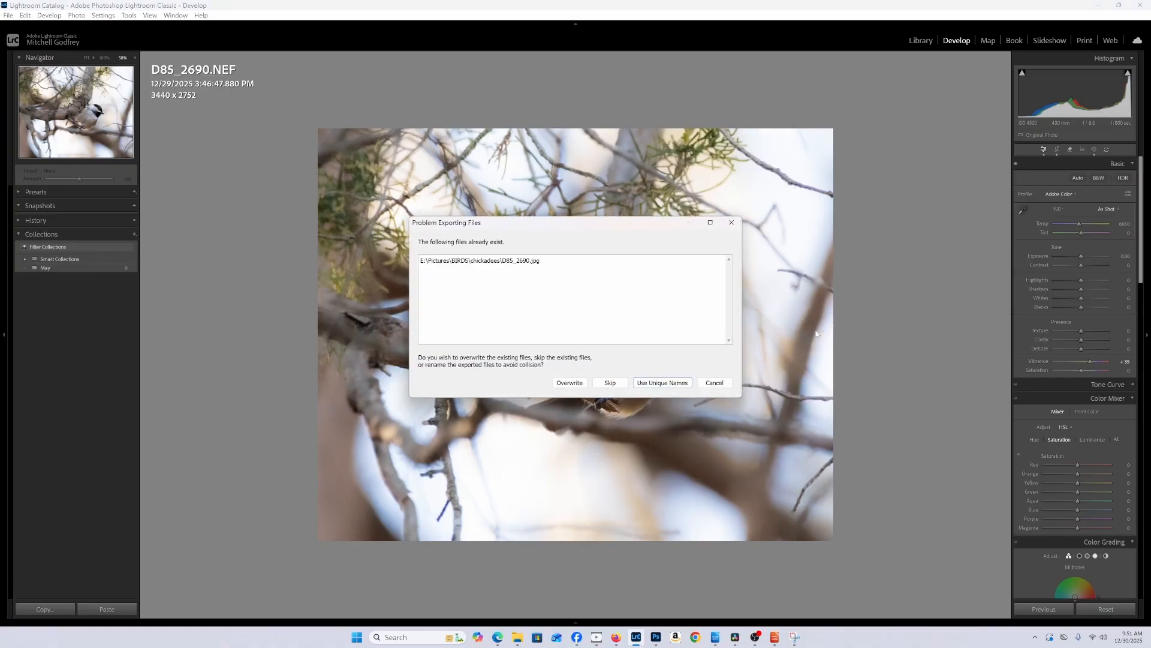
{"action": "left_click", "coordinate": [678, 383]}
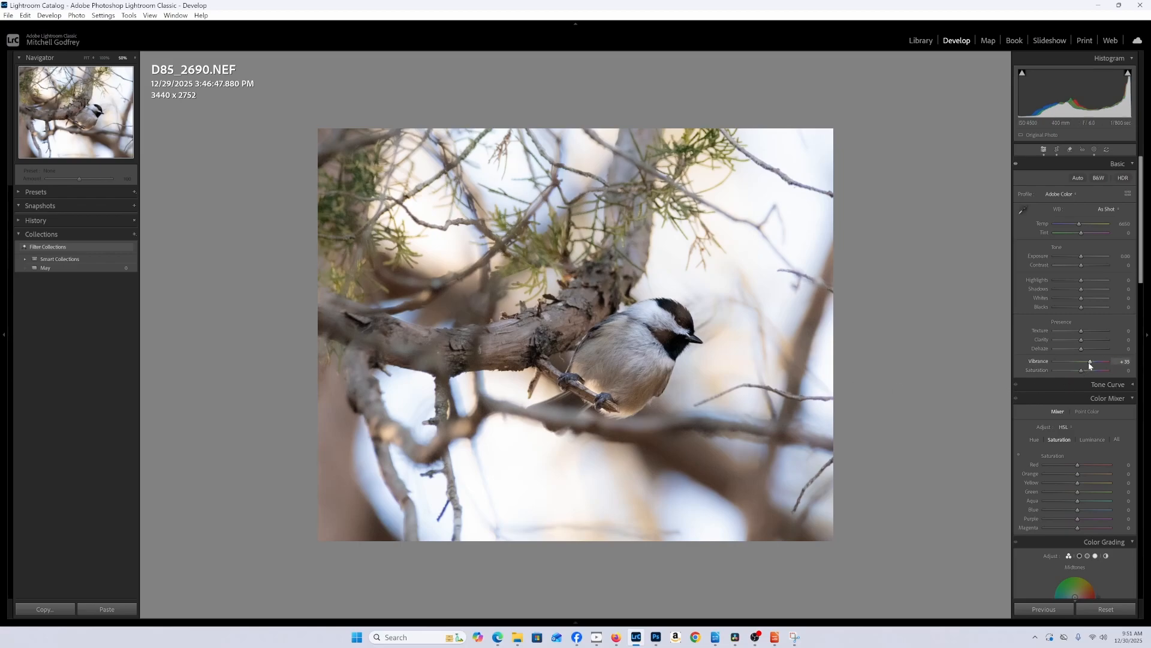
Turn the photo black and white by setting both Vibrance and Saturation to -100
{"action": "left_click_drag", "start_coordinate": [1080, 364], "coordinate": [1046, 367]}
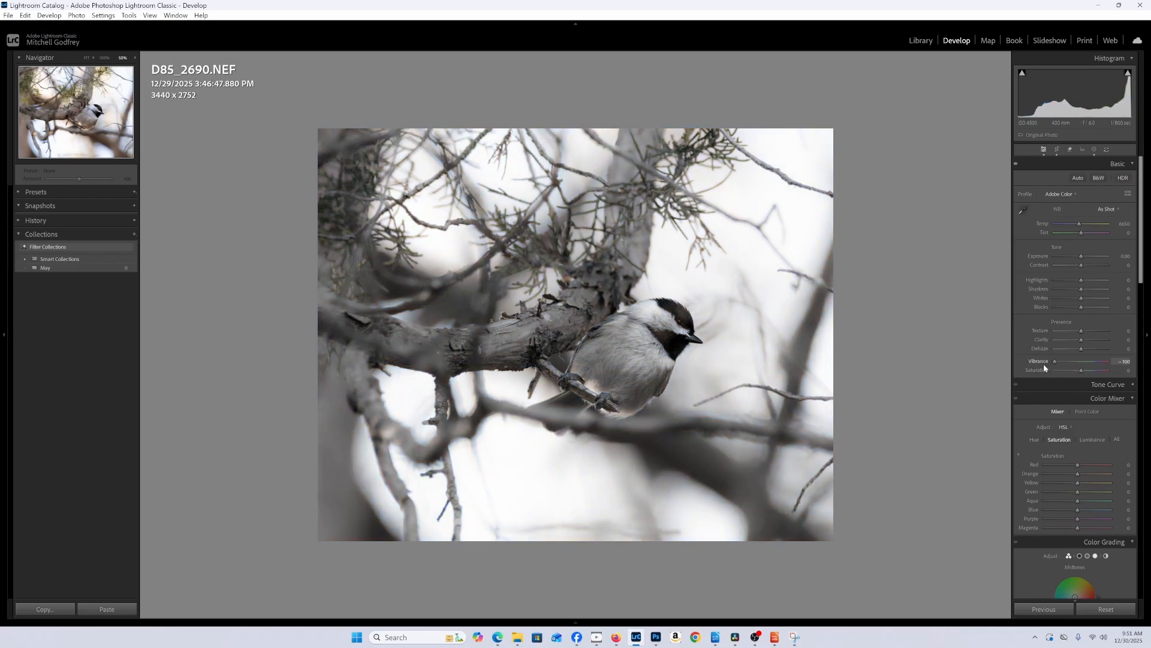
{"action": "mouse_move", "coordinate": [1082, 372]}
{"action": "left_mouse_down"}
{"action": "mouse_move", "coordinate": [1040, 372]}
{"action": "mouse_move", "coordinate": [1102, 372]}
{"action": "mouse_move", "coordinate": [1032, 372]}
{"action": "mouse_move", "coordinate": [1059, 372]}
{"action": "left_mouse_up"}
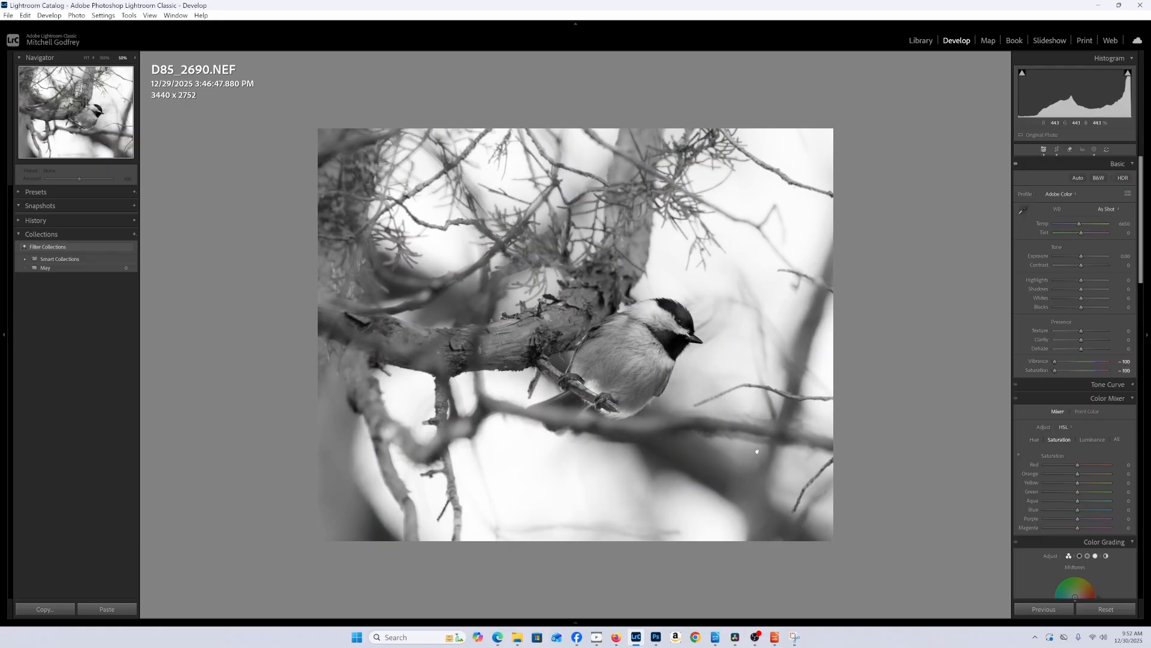
Export the black-and-white version with the previous export settings, again choosing a unique file name
{"action": "right_click", "coordinate": [615, 401]}
{"action": "mouse_move", "coordinate": [663, 335]}
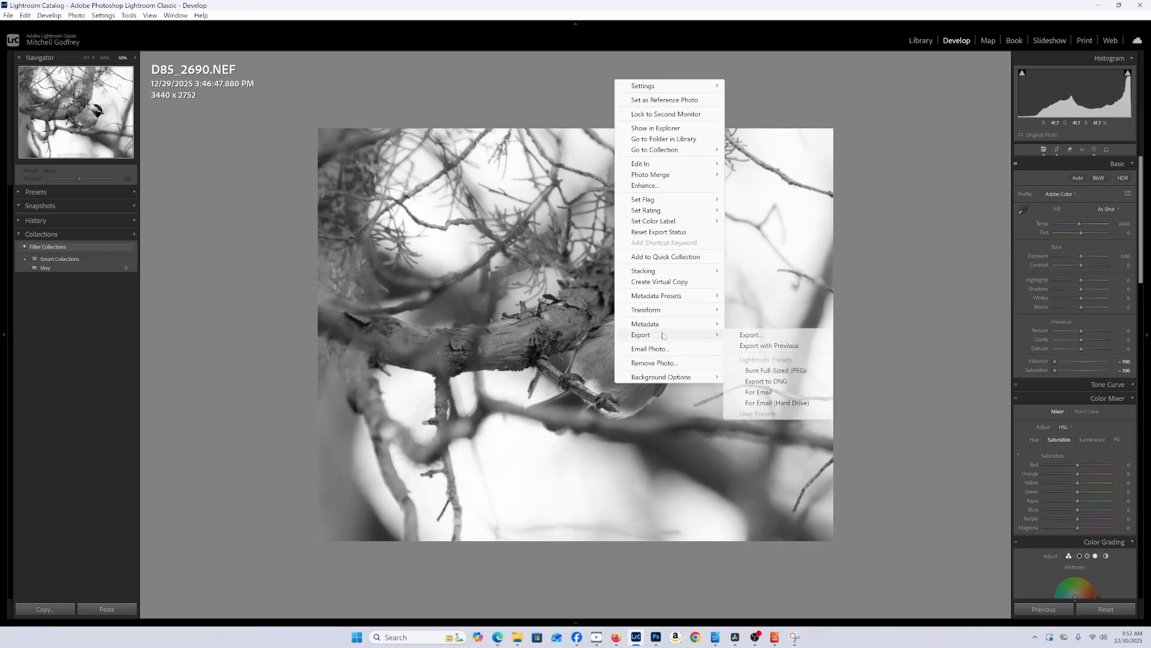
{"action": "left_click", "coordinate": [757, 346]}
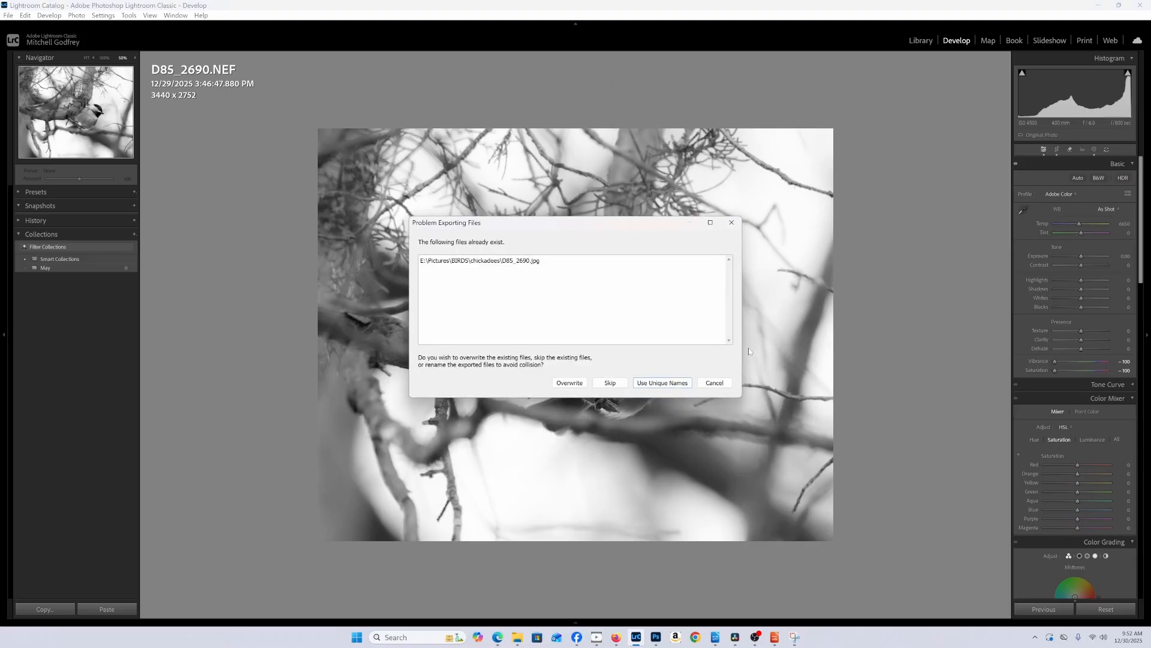
{"action": "left_click", "coordinate": [658, 383]}
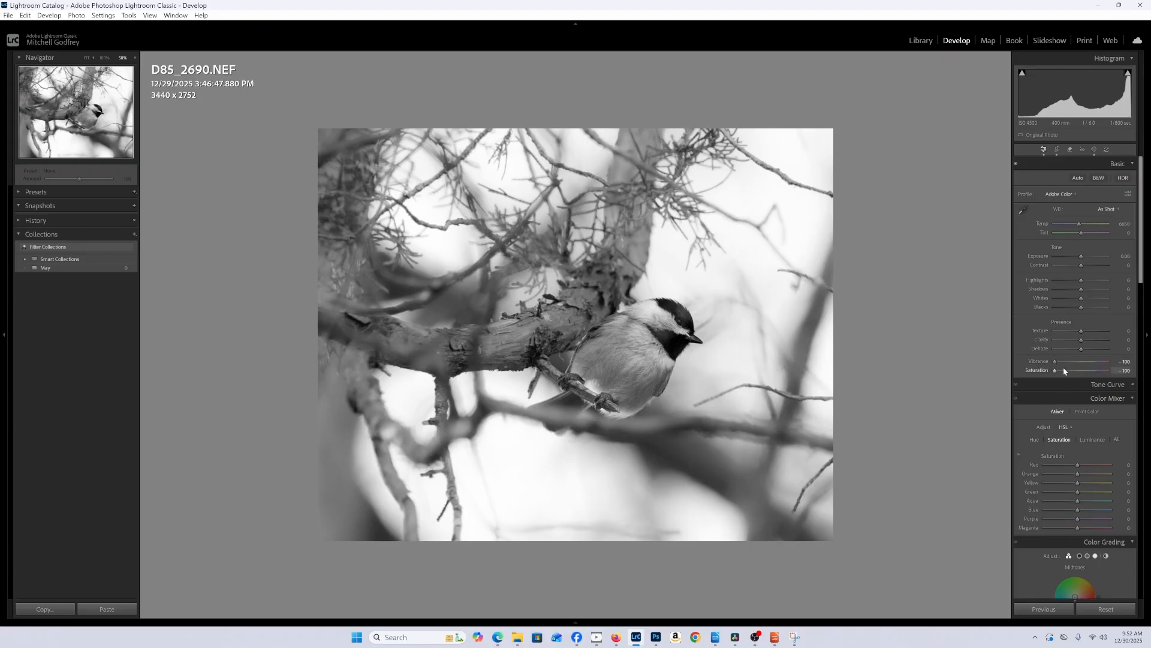
Restore the photo's color by resetting Vibrance to 0 and setting Saturation to about -4
{"action": "double_click", "coordinate": [1081, 361]}
{"action": "left_click_drag", "start_coordinate": [1076, 372], "coordinate": [1081, 371]}
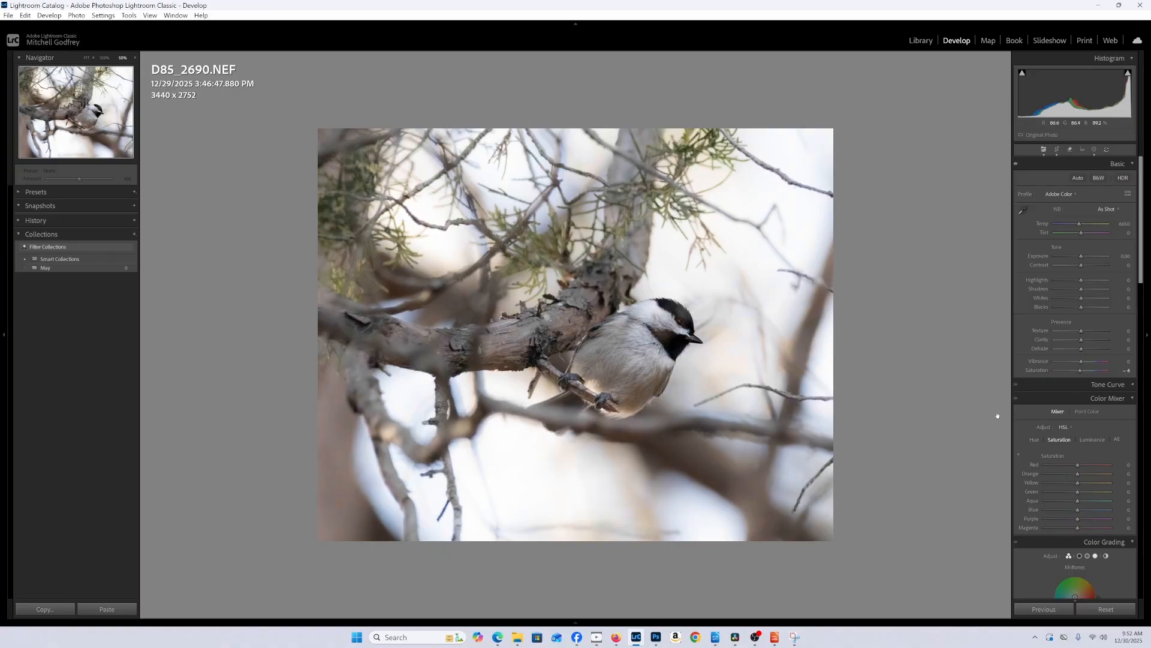
{"action": "scroll", "coordinate": [1096, 458], "scroll_direction": "down", "scroll_amount": 10}
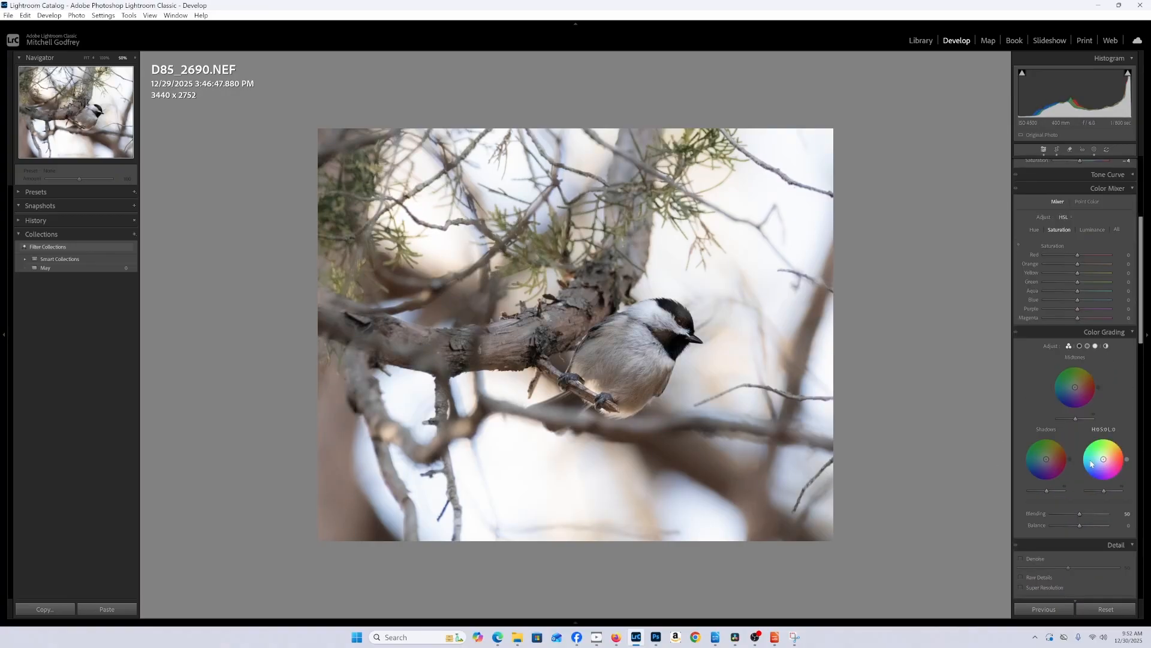
{"action": "scroll", "coordinate": [1089, 459], "scroll_direction": "up", "scroll_amount": 10}
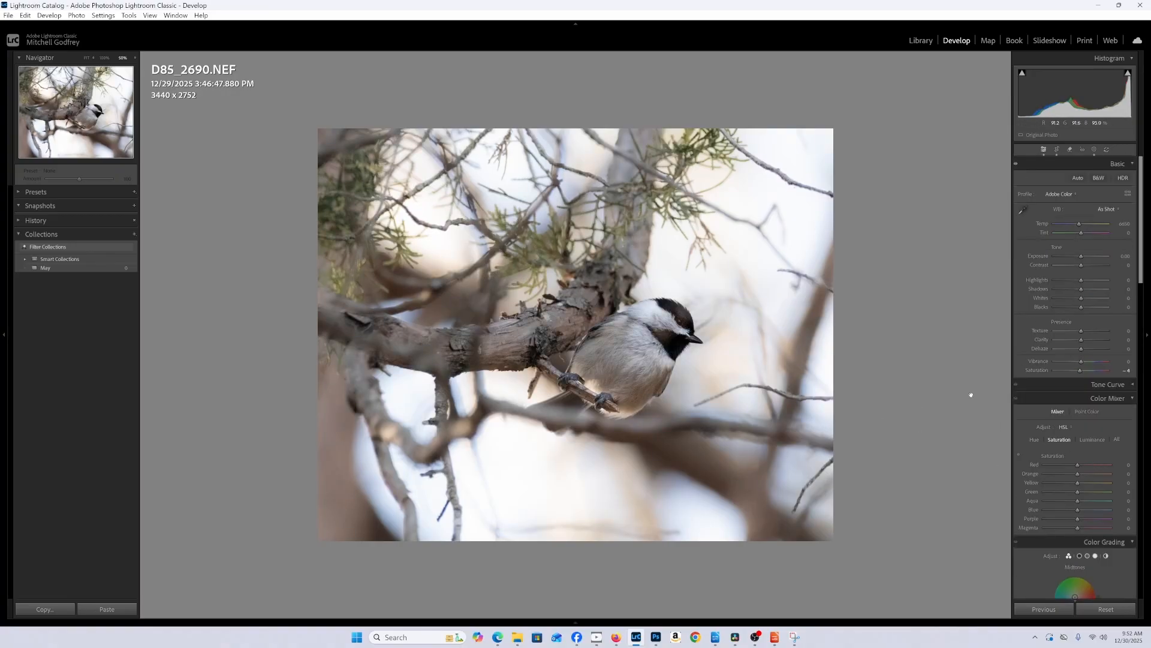